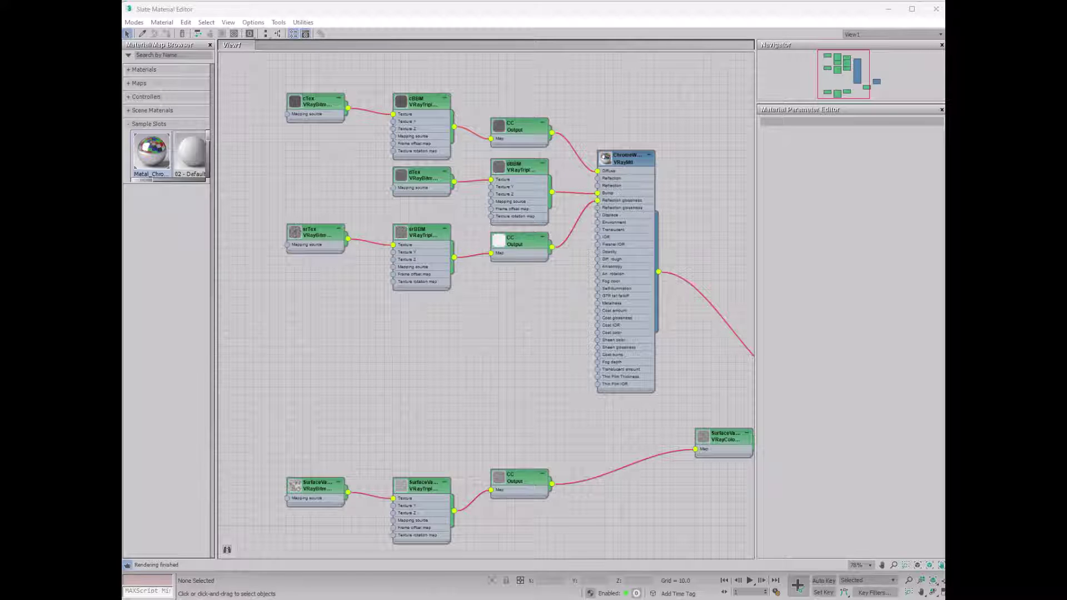
Examine the V-Ray chrome material's node graph, from its texture and output nodes through the main material to the bump material
middle_click_drag(532, 315, 372, 279)
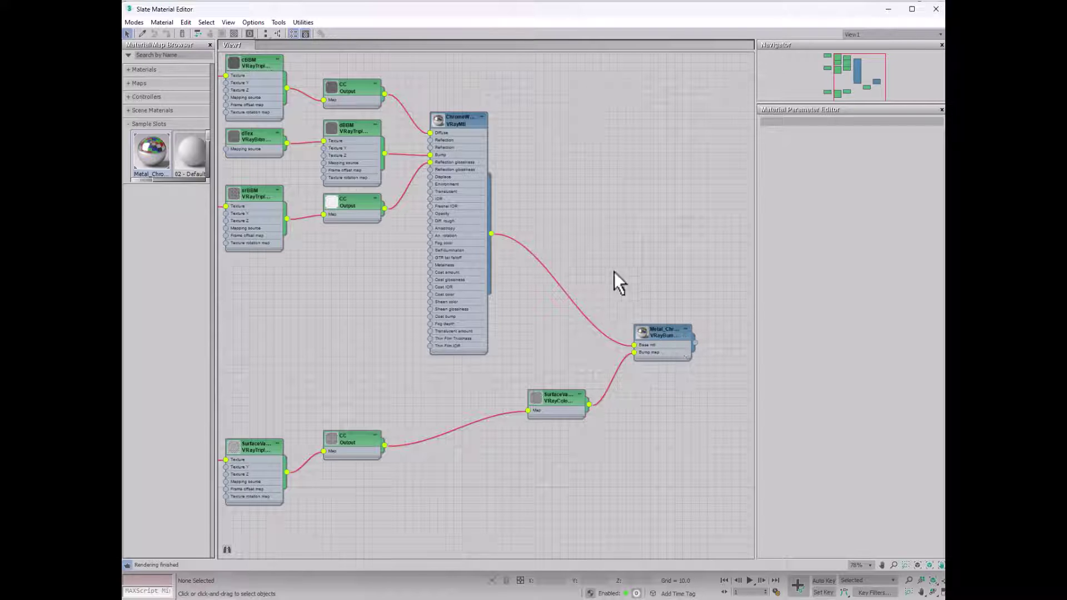
middle_click_drag(596, 265, 705, 278)
middle_click_drag(448, 375, 489, 364)
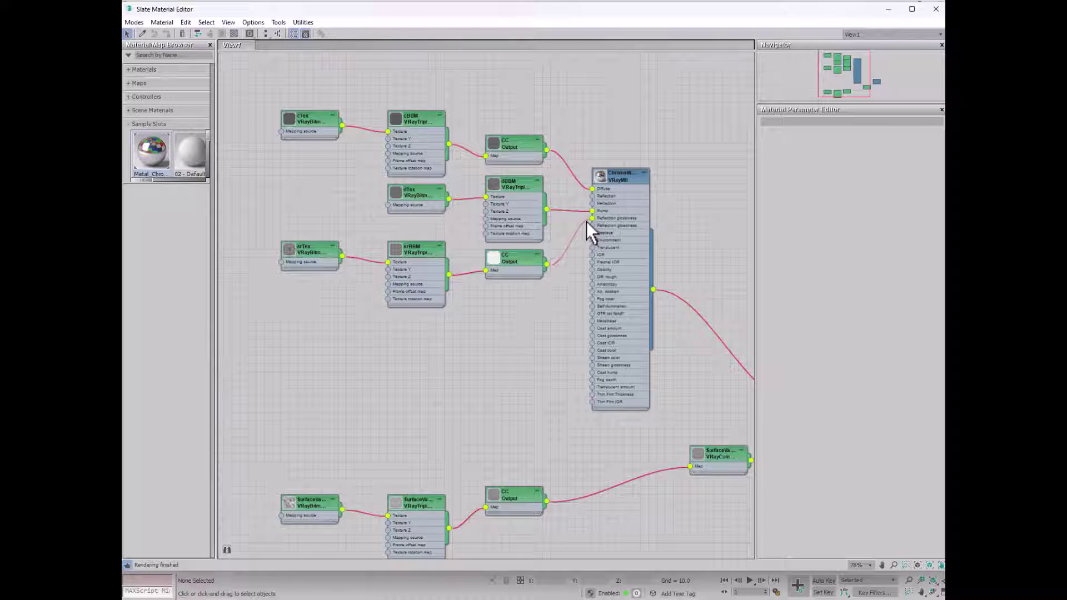
left_click_drag(585, 222, 620, 218)
middle_click_drag(570, 319, 386, 234)
middle_click_drag(550, 345, 577, 308)
middle_click_drag(538, 340, 575, 331)
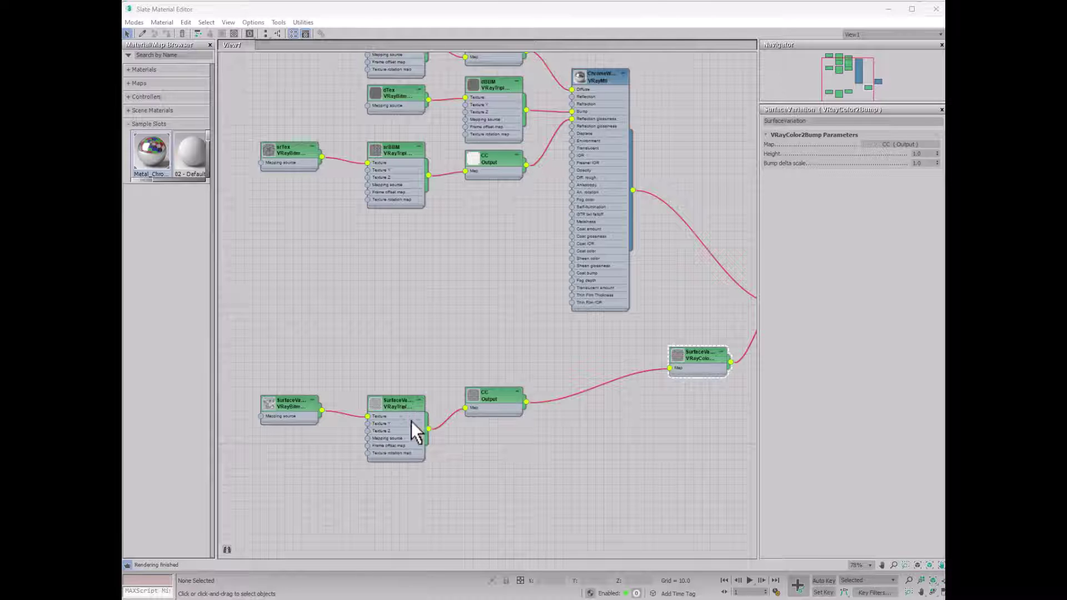
middle_click_drag(464, 440, 361, 457)
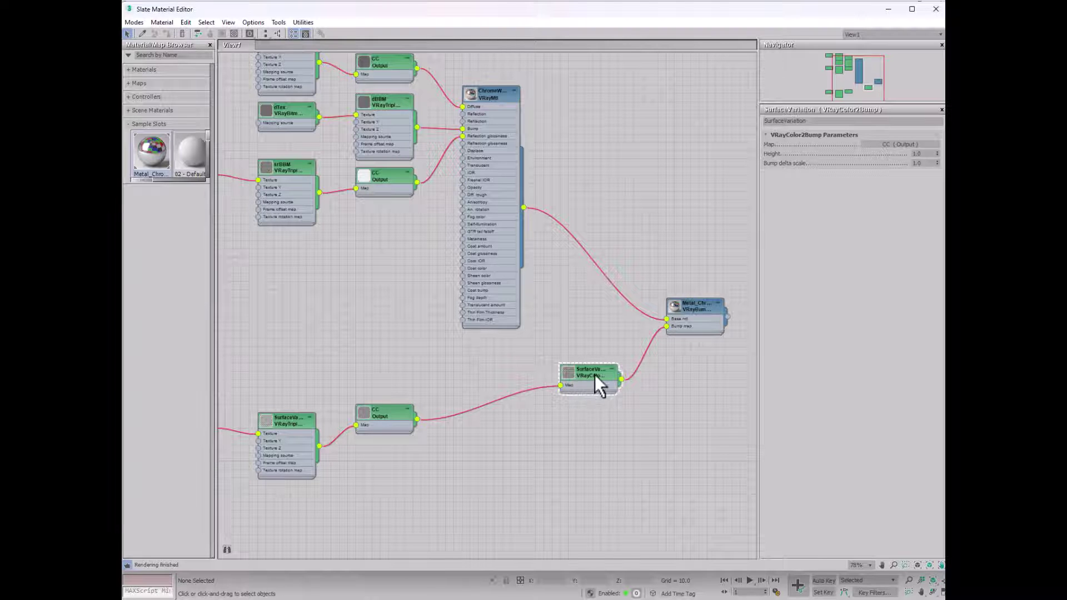
middle_click_drag(692, 331, 603, 382)
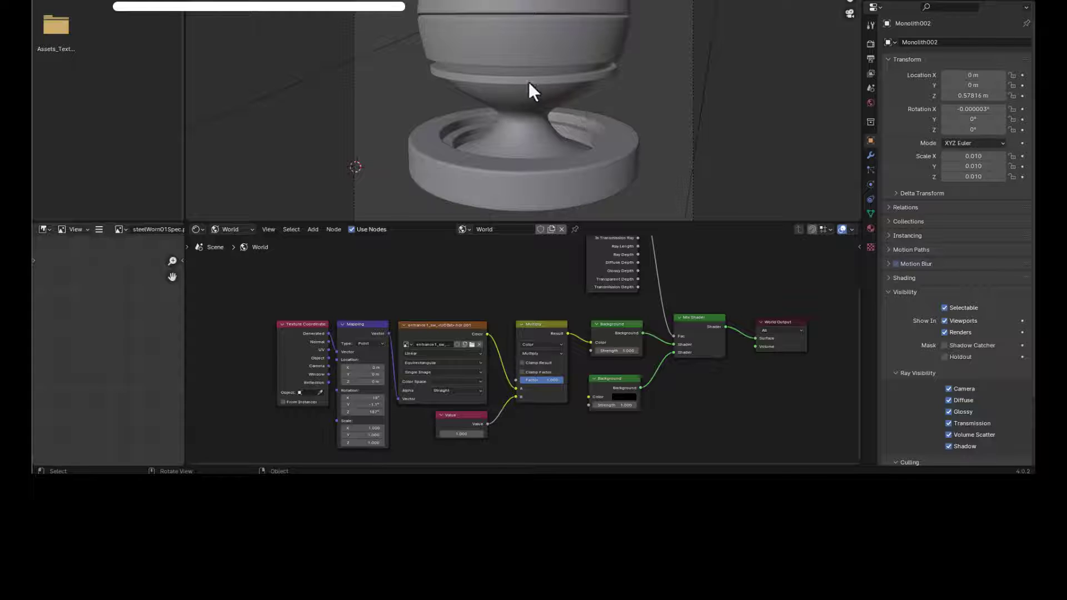
In Blender, keep the shader editor on World and move the Texture Coordinate and Mapping nodes slightly away from the environment texture
left_click(231, 229)
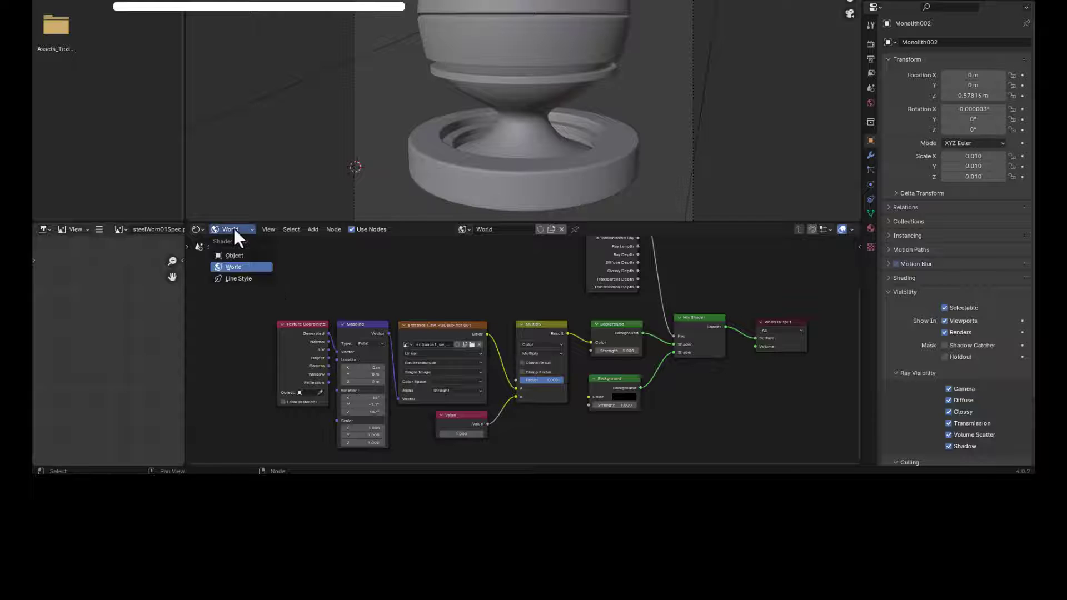
left_click(239, 267)
middle_click_drag(581, 293, 524, 336)
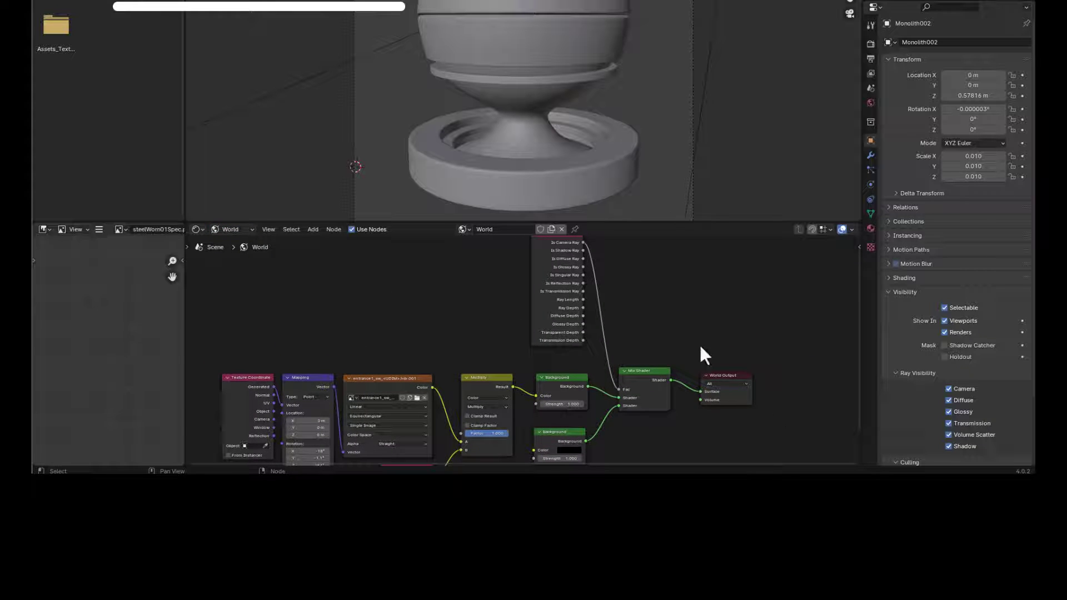
middle_click_drag(702, 352, 715, 296)
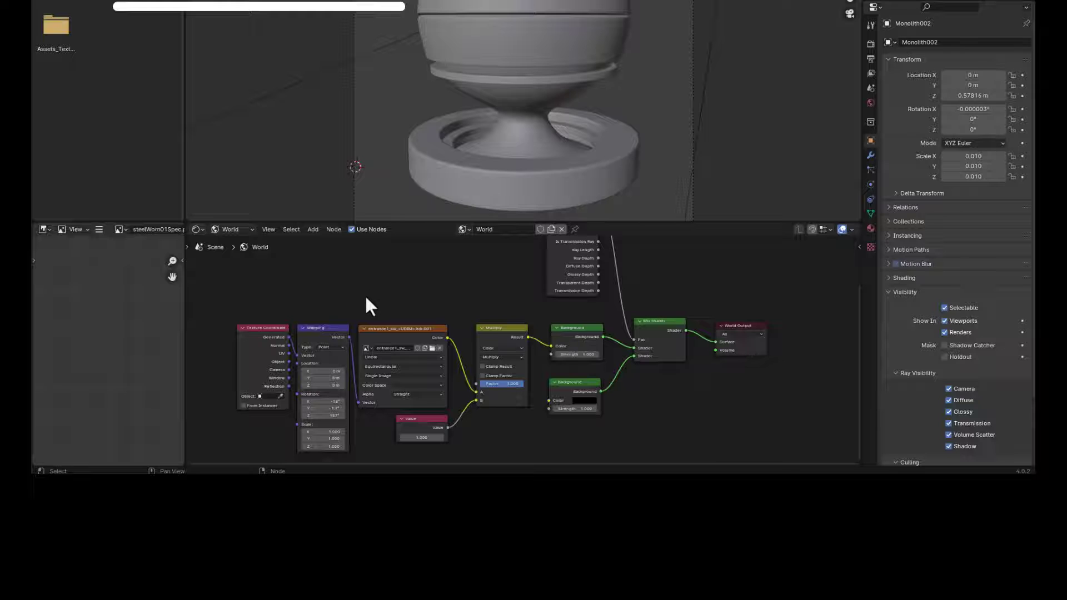
middle_click_drag(359, 302, 411, 283)
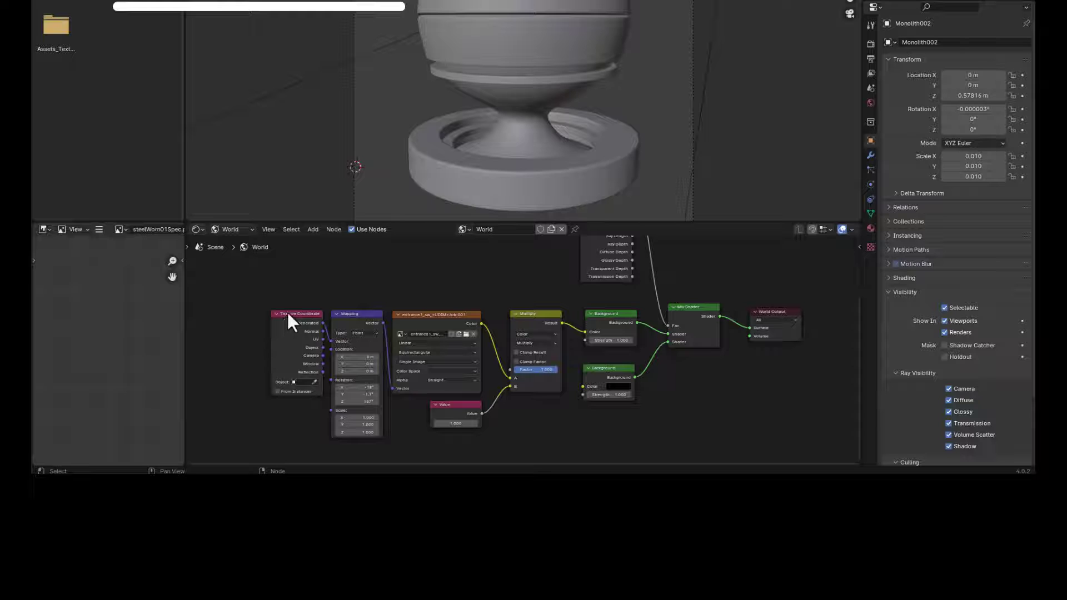
left_click_drag(287, 315, 279, 315)
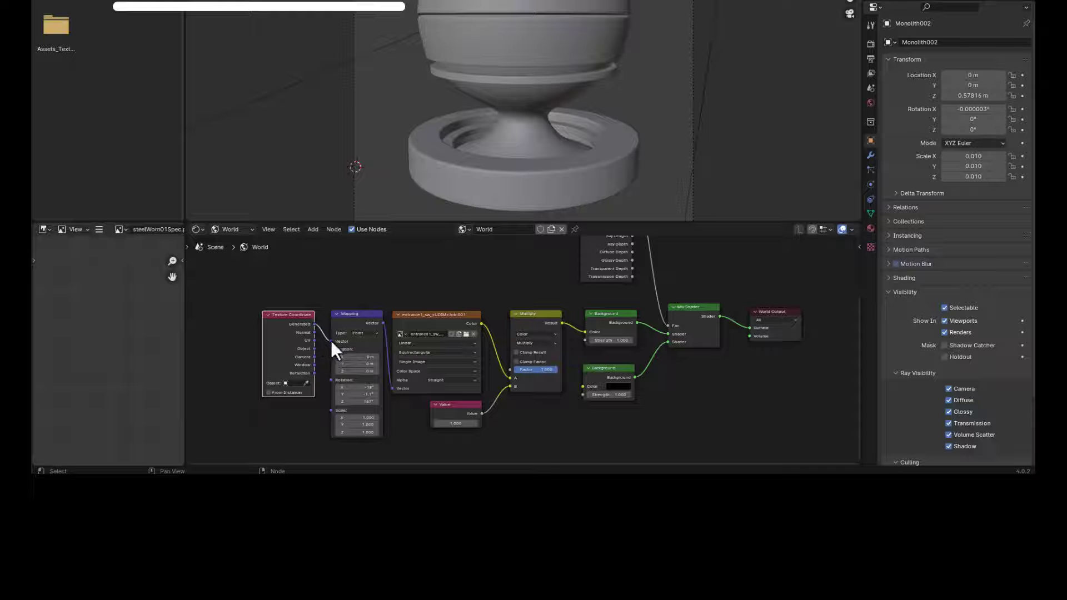
left_click_drag(353, 315, 347, 315)
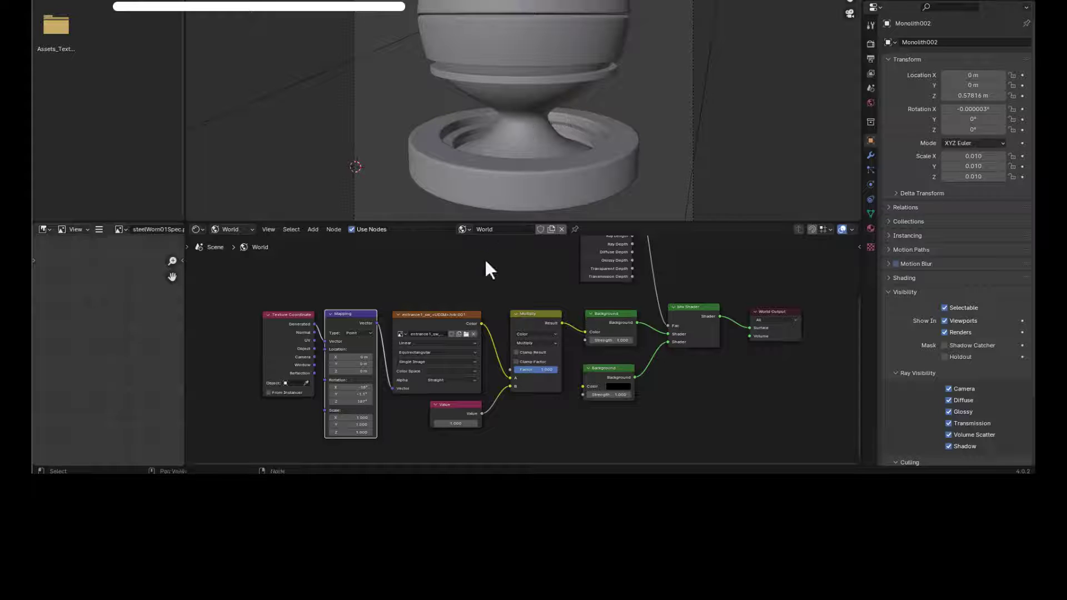
Examine the World nodes from the environment texture through Multiply, both Backgrounds and Light Path to the Mix Shader and World Output
middle_click_drag(528, 305, 480, 282)
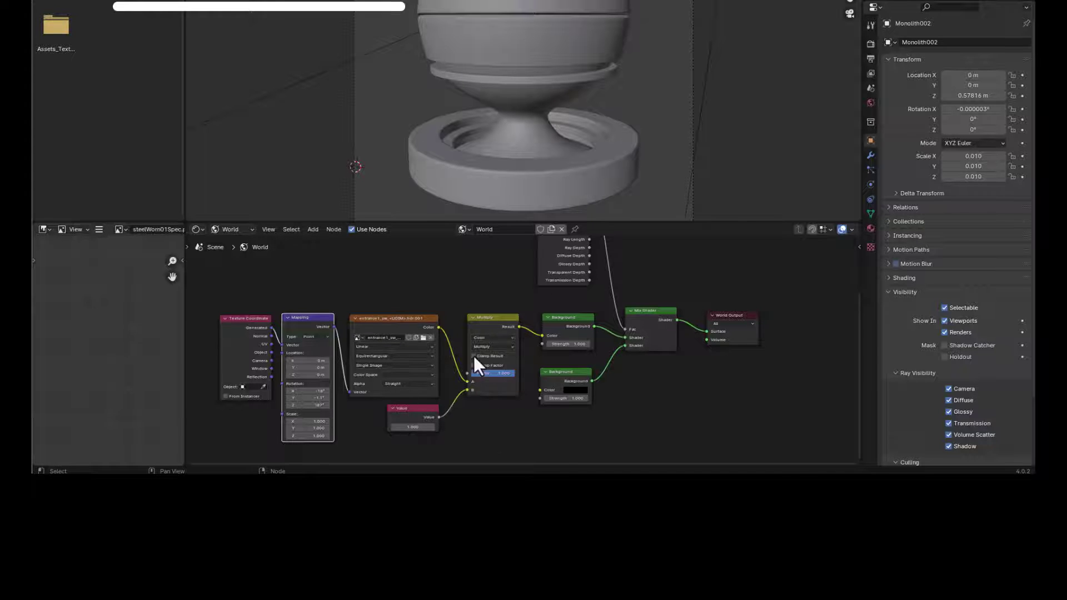
middle_click_drag(505, 295, 441, 305)
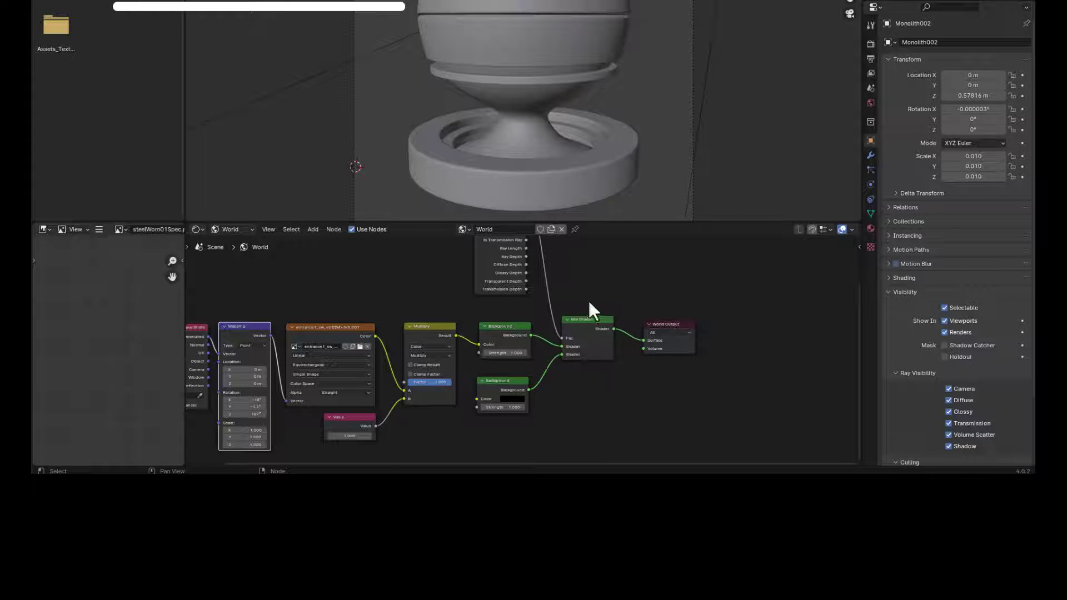
middle_click_drag(592, 309, 598, 320)
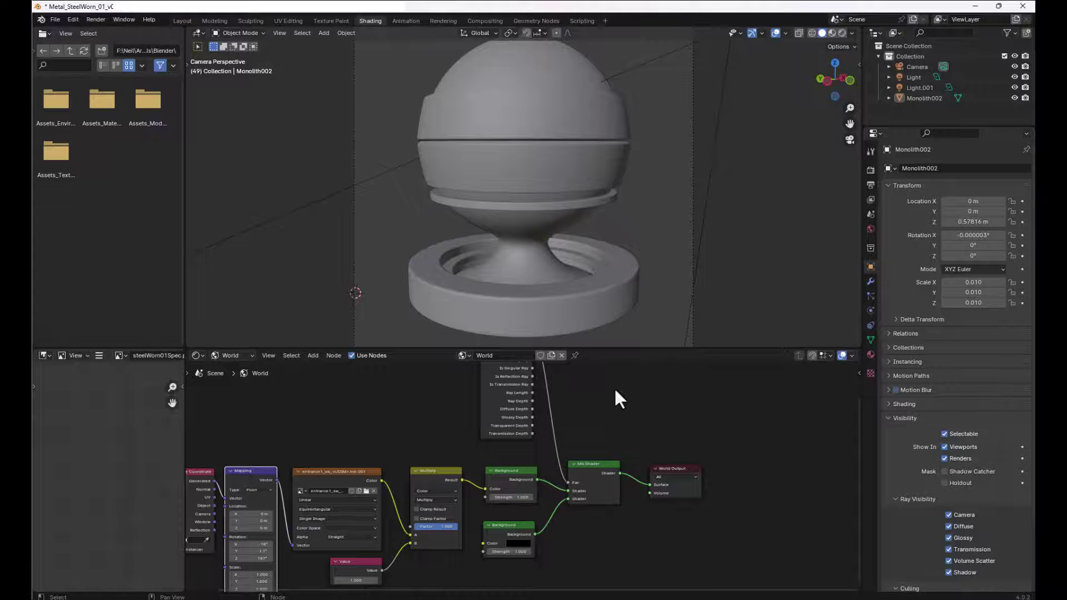
middle_click_drag(615, 391, 629, 438)
middle_click_drag(590, 531, 590, 466)
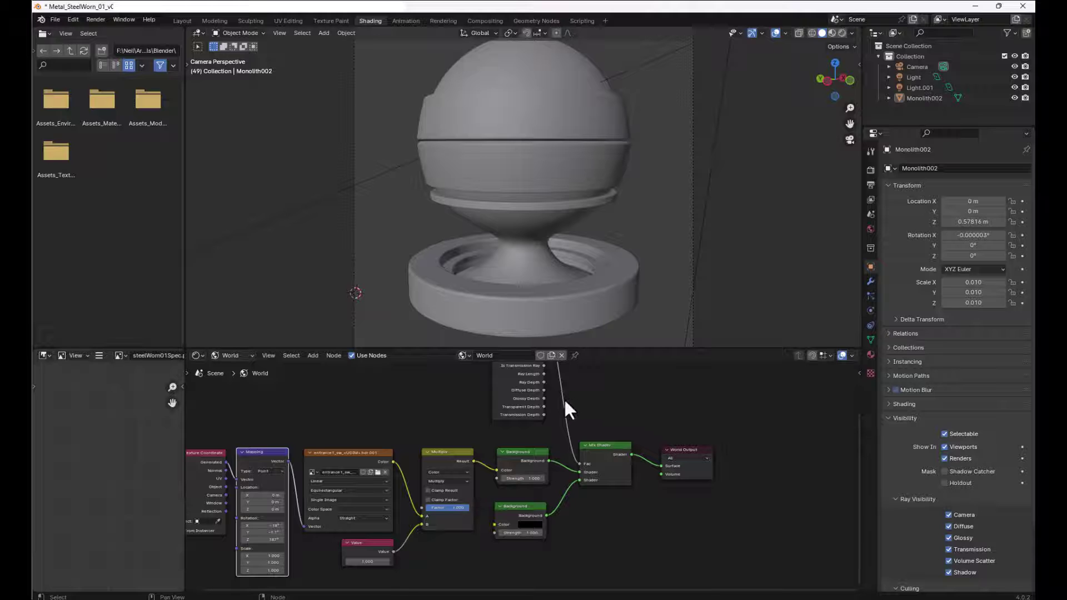
left_click_drag(519, 478, 520, 479)
middle_click_drag(582, 426, 597, 472)
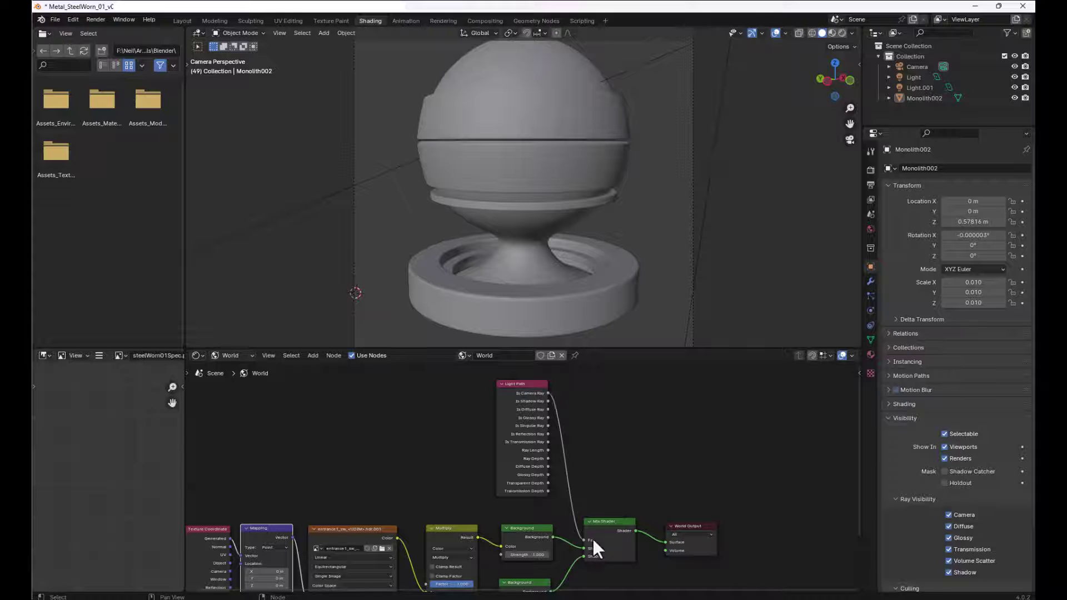
middle_click_drag(587, 487, 588, 463)
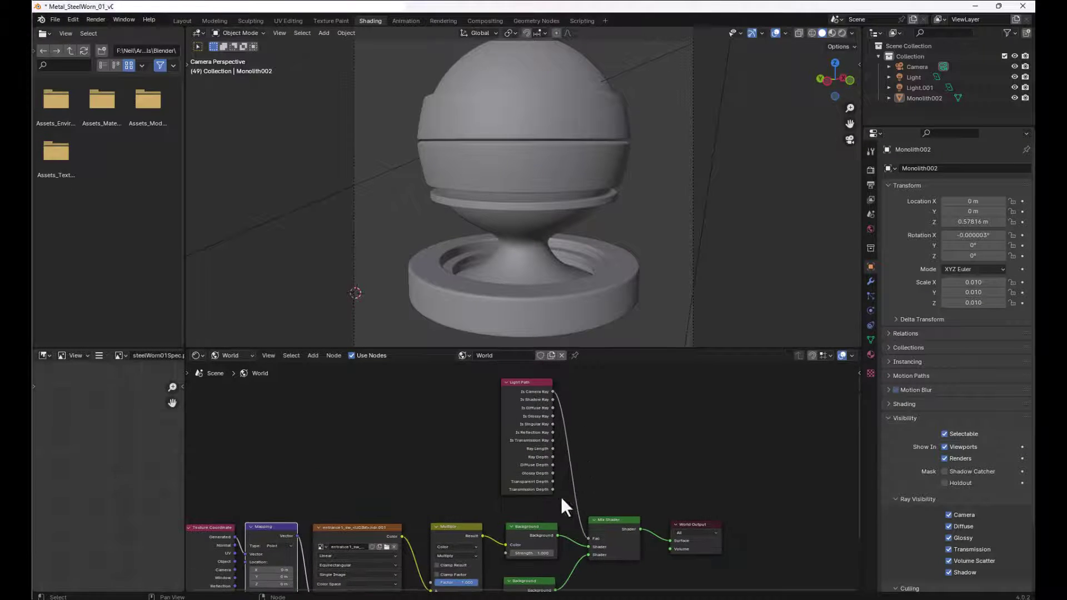
middle_click_drag(558, 497, 556, 458)
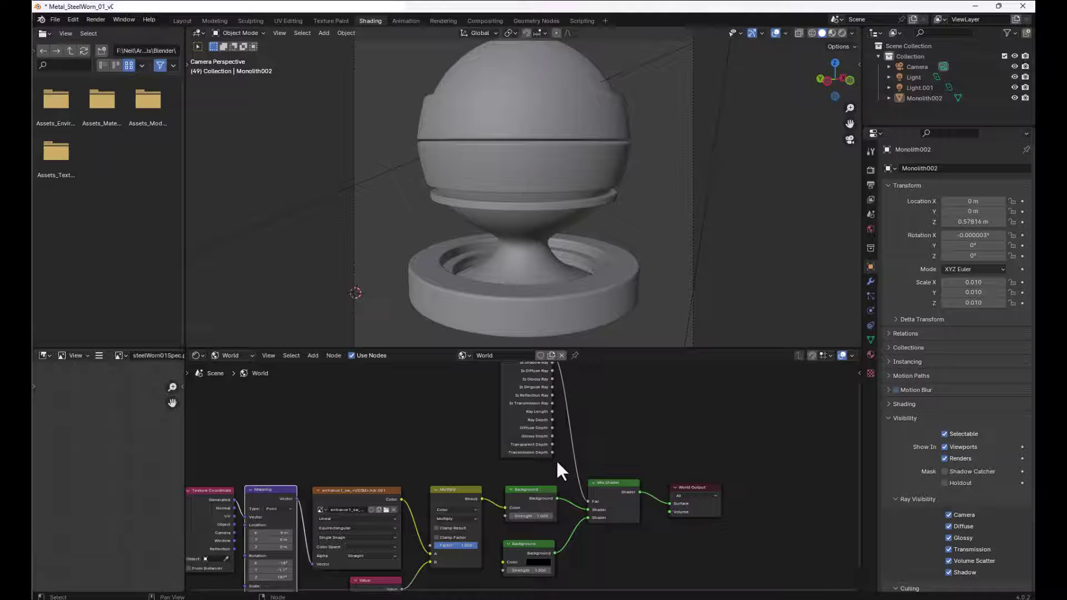
middle_click_drag(383, 475, 483, 465)
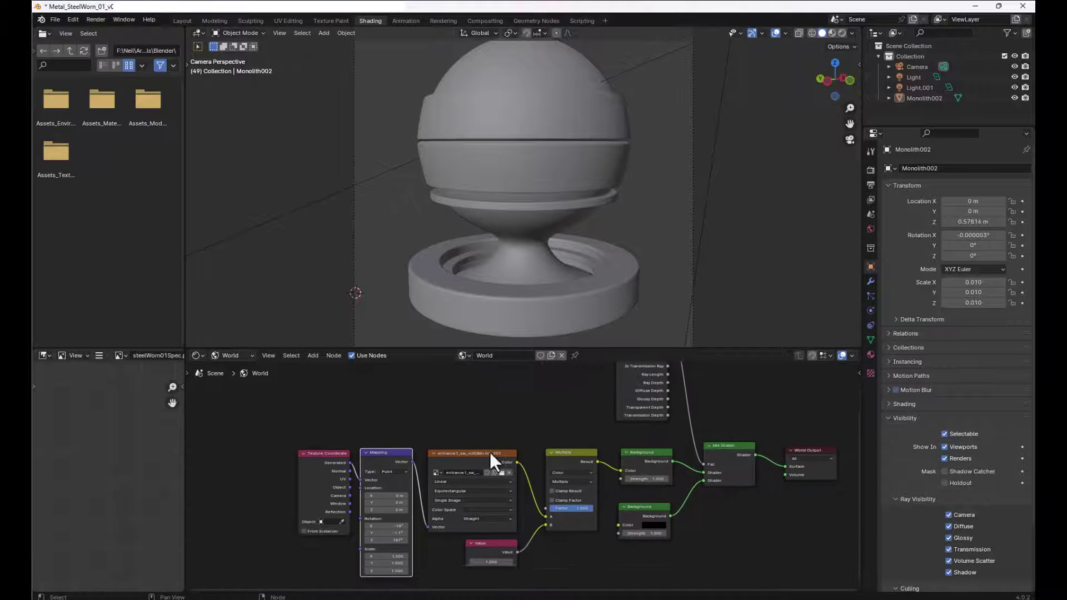
middle_click_drag(732, 420, 642, 482)
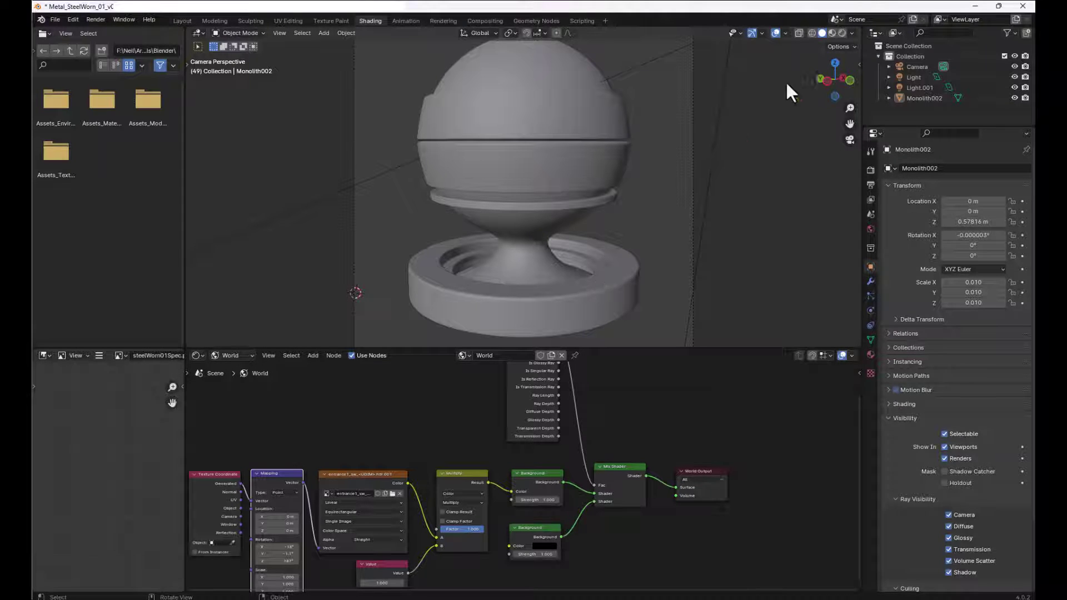
Switch the viewport to rendered shading and connect the Multiply node's Result directly to the World Output's Surface
left_click(833, 32)
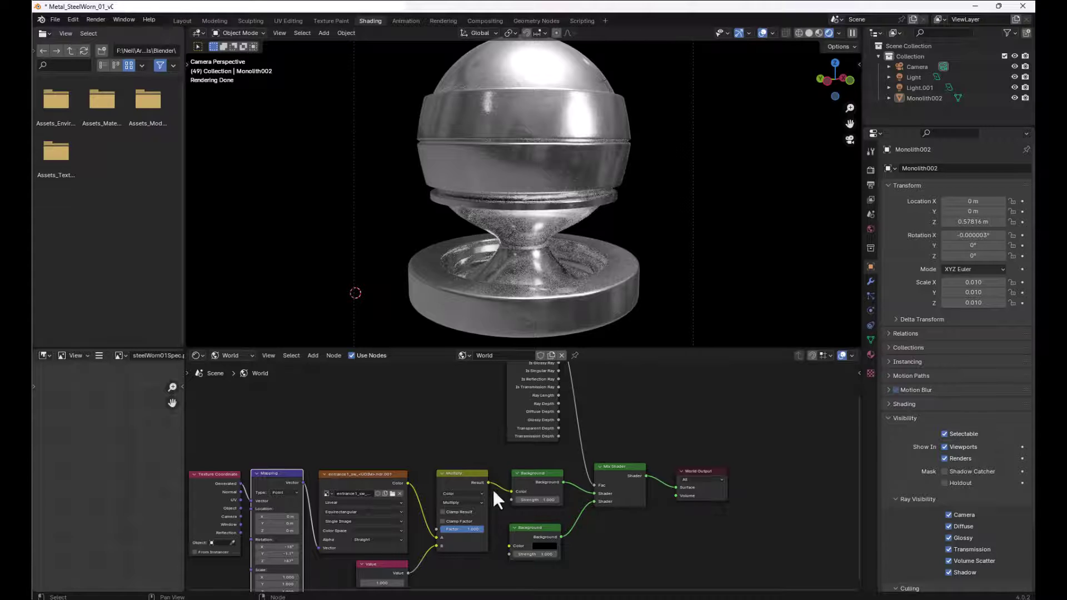
left_click_drag(488, 482, 675, 488)
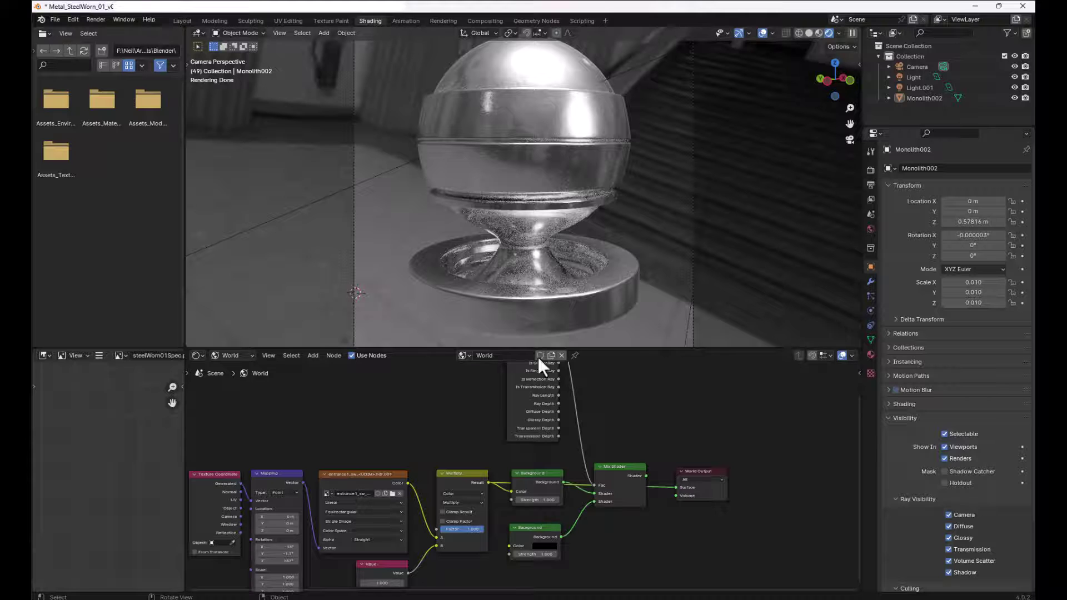
Reconnect the Mix Shader's output to the World Output's Surface and frame the whole World node tree
left_click_drag(644, 475, 678, 487)
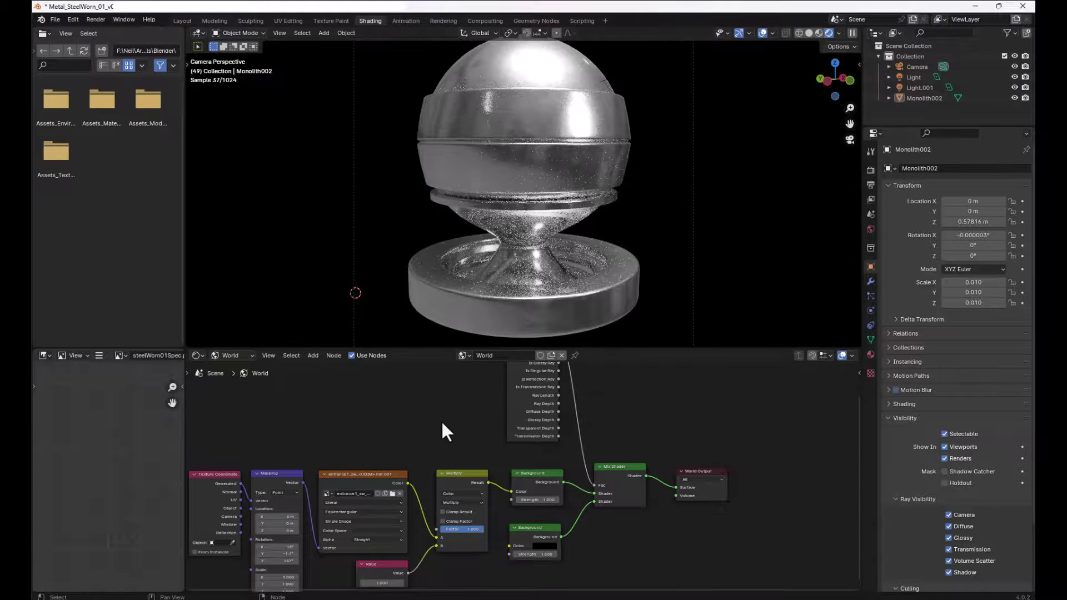
key("Home")
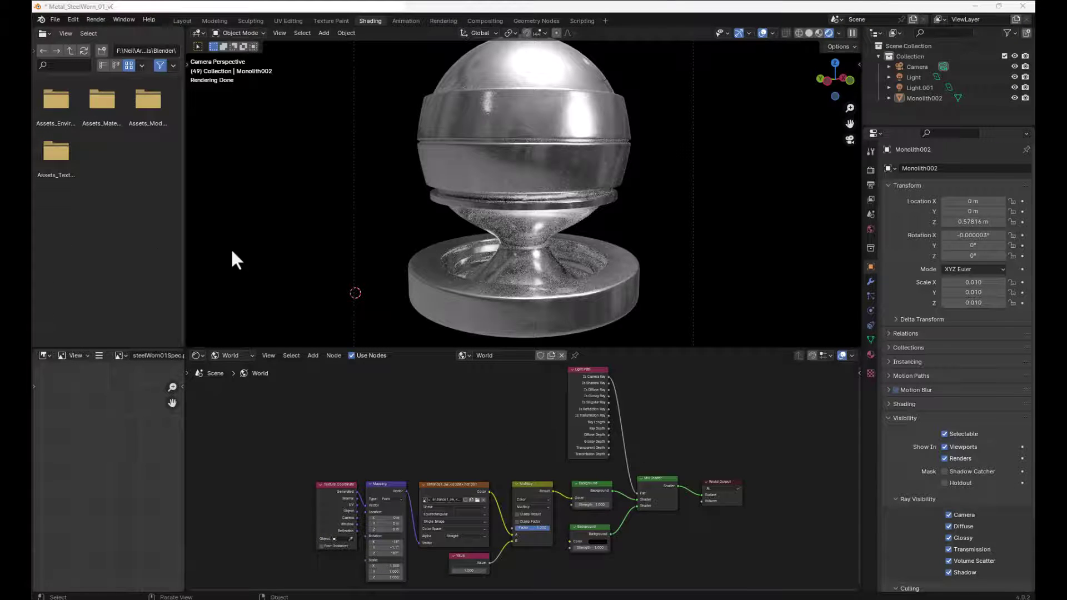
Switch the shader editor to the Object shader type and show the complete Metal_ChromeWorn_01.001 node graph
left_click(230, 356)
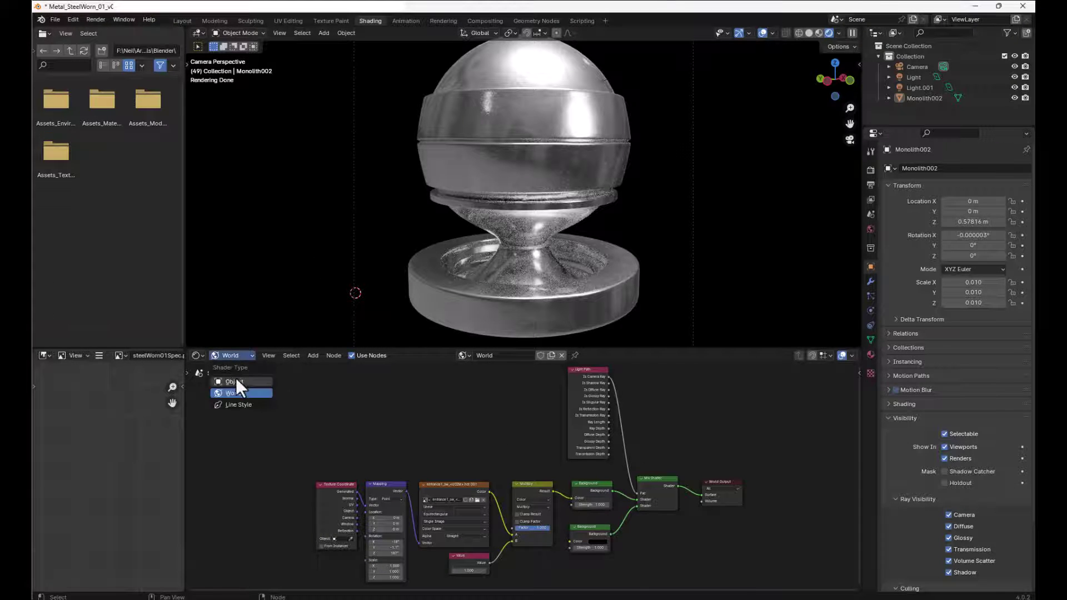
left_click(235, 381)
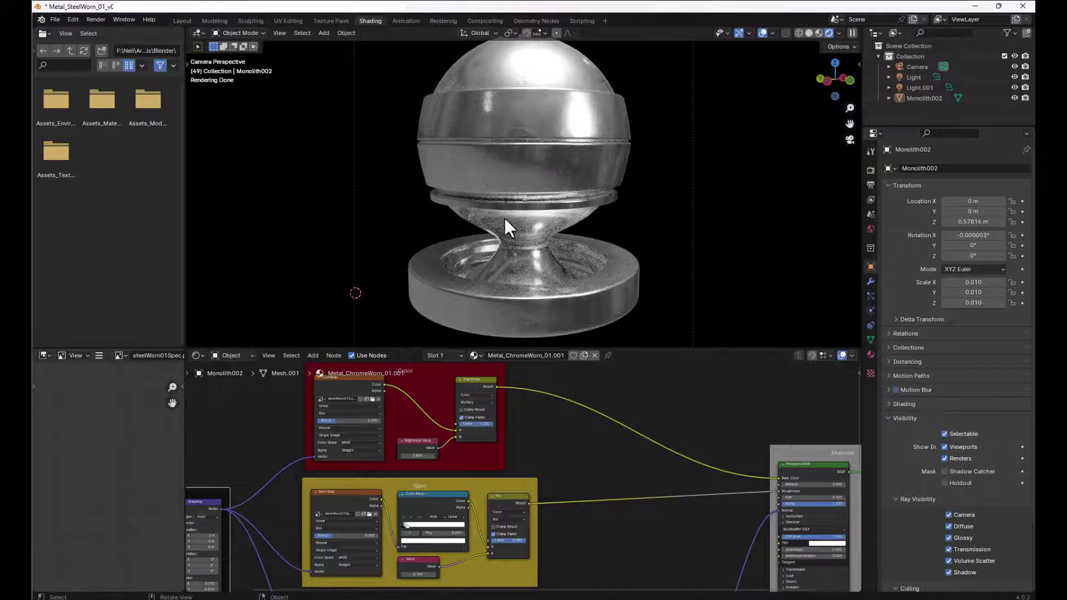
scroll(542, 432, "down", 3)
mouse_move(542, 433)
middle_mouse_down()
mouse_move(558, 460)
mouse_move(552, 400)
mouse_move(561, 441)
middle_mouse_up()
scroll(559, 445, "down", 2)
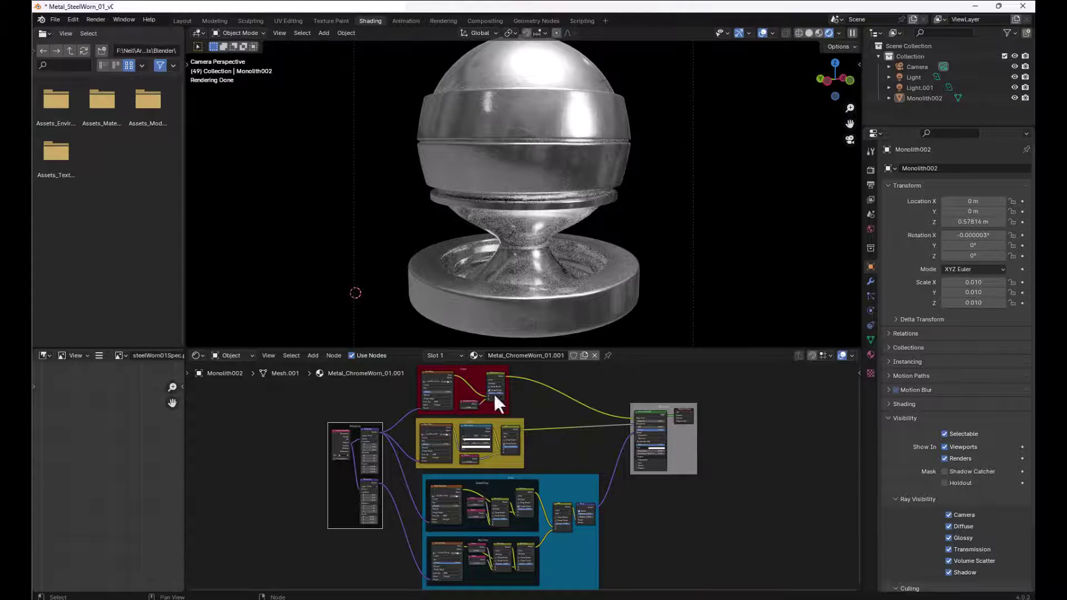
Examine the Color, Spec, Disp, Mapping and Material frames of the chrome material's node graph
scroll(528, 403, "up", 4)
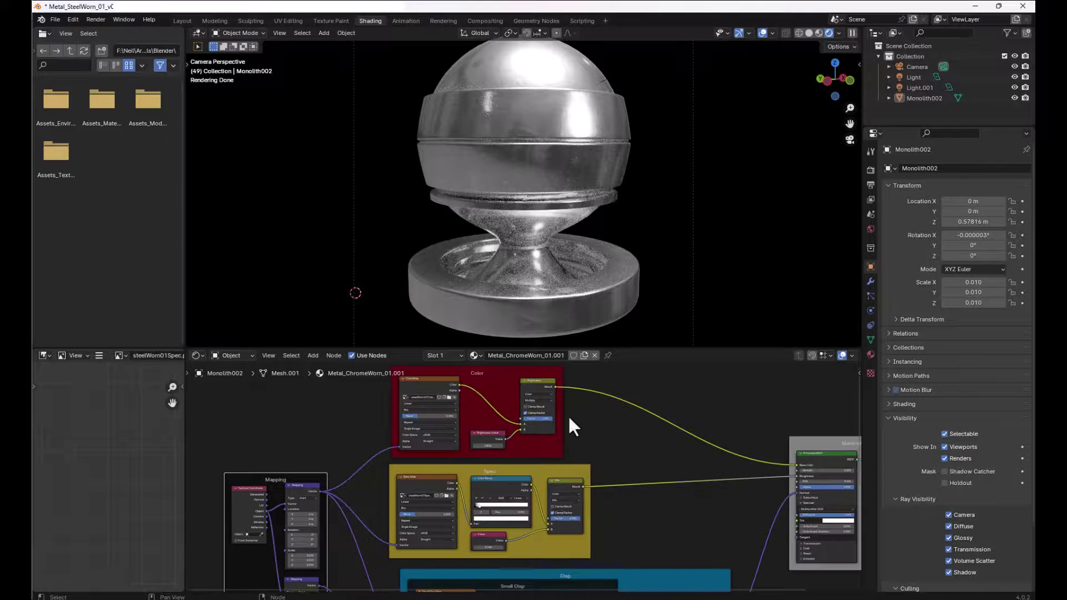
scroll(570, 417, "up", 2)
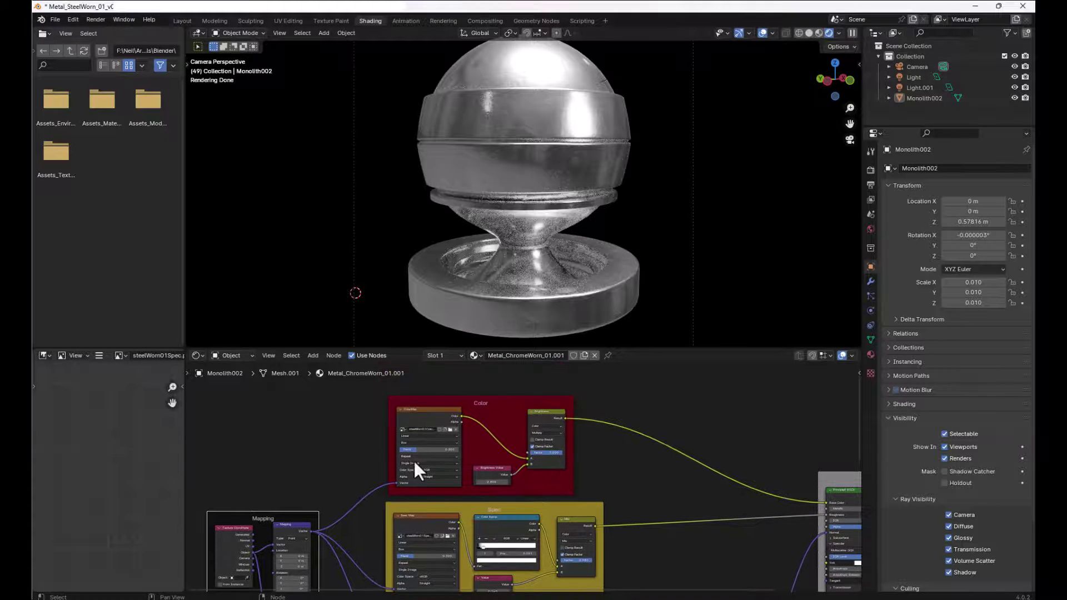
middle_click_drag(627, 500, 619, 382)
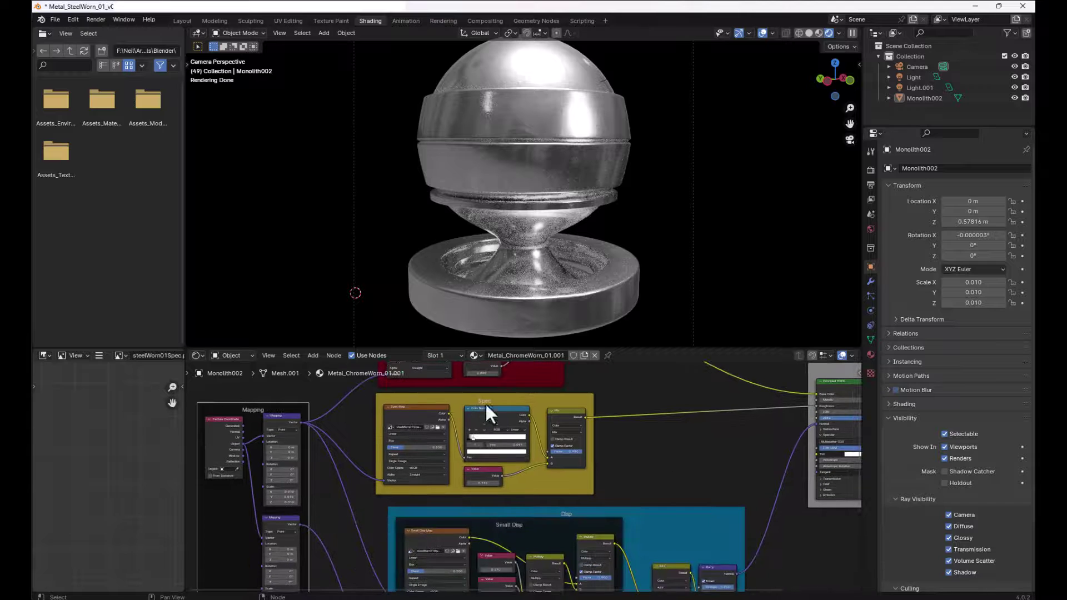
scroll(478, 398, "up", 2)
scroll(479, 396, "down", 1)
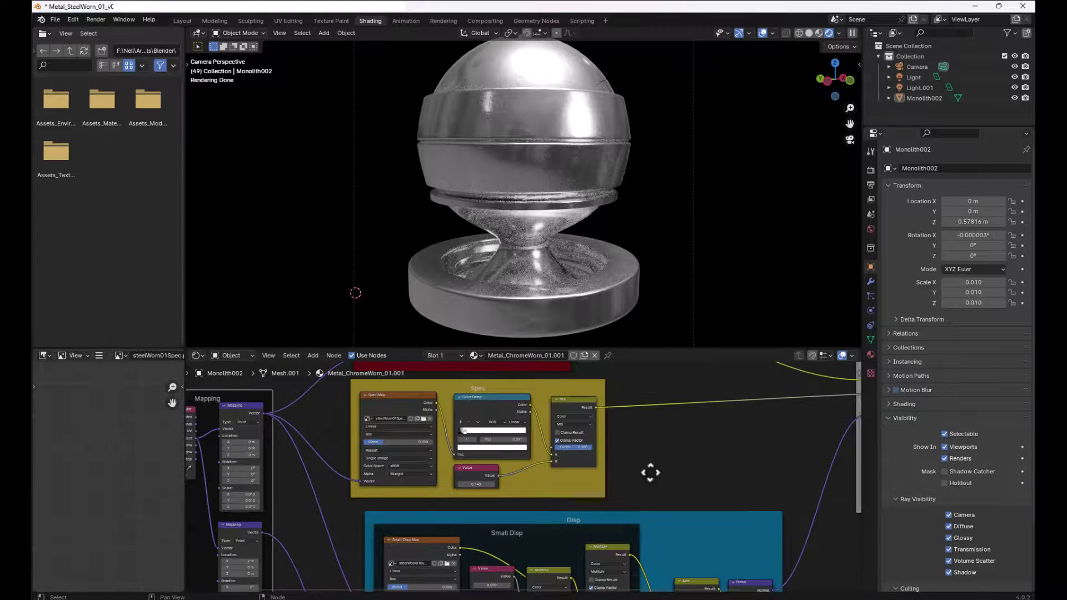
middle_click_drag(646, 467, 598, 378)
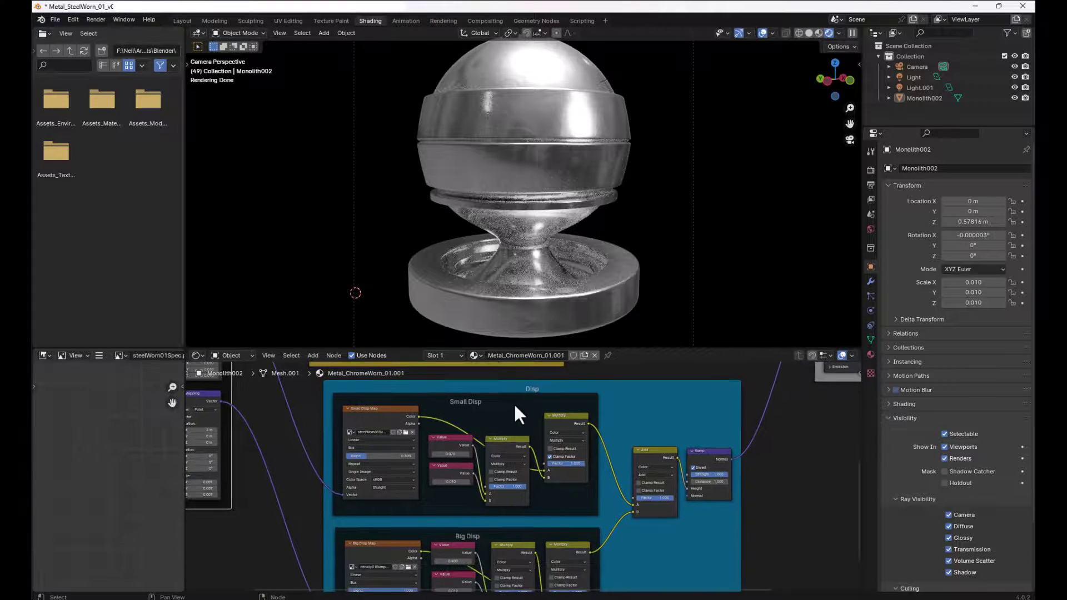
scroll(514, 402, "down", 1)
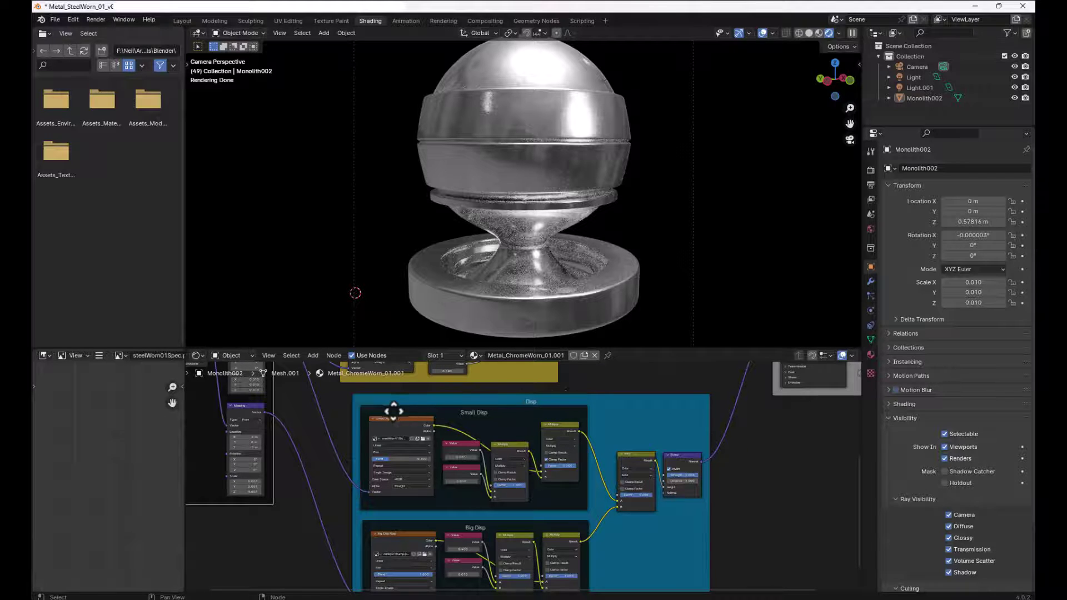
middle_click_drag(343, 404, 490, 496)
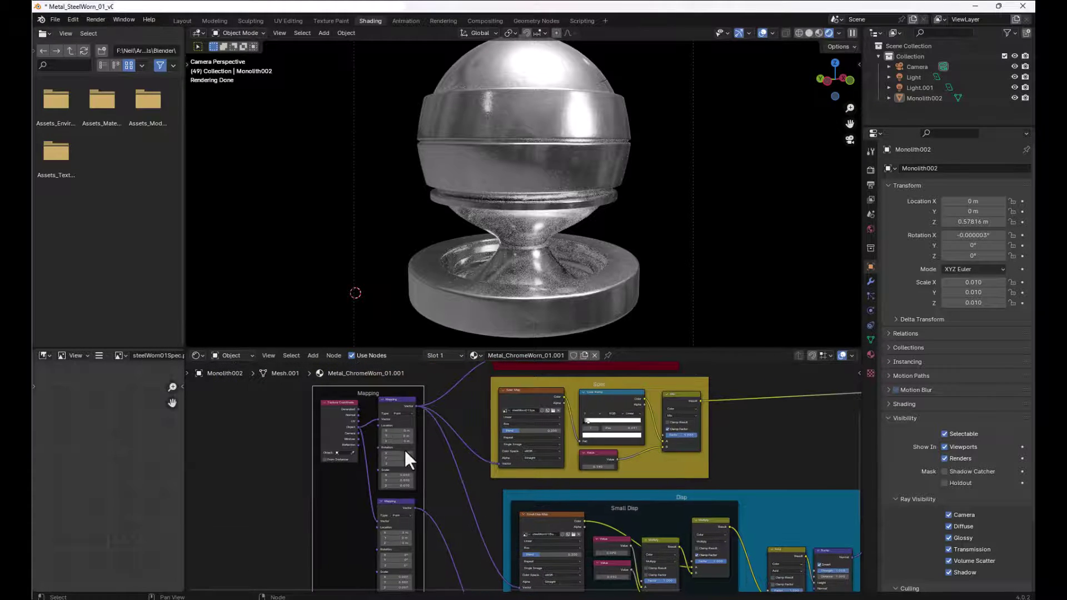
middle_click_drag(692, 466, 333, 448)
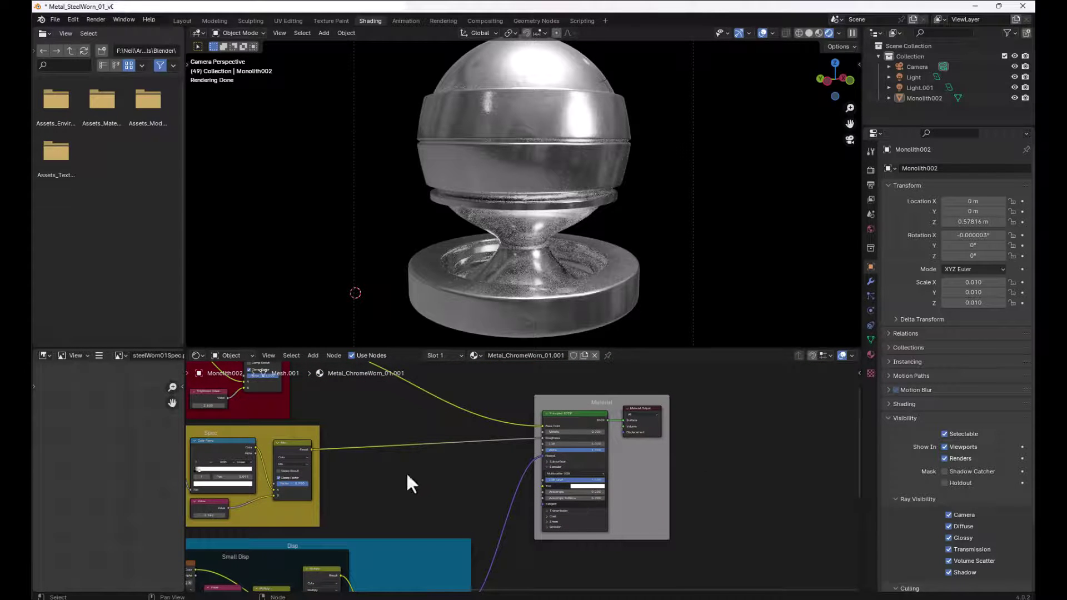
Trace the links from the Mapping frame's Mapping nodes to the image textures in the Color, Spec and Disp frames
middle_click_drag(413, 474, 658, 539)
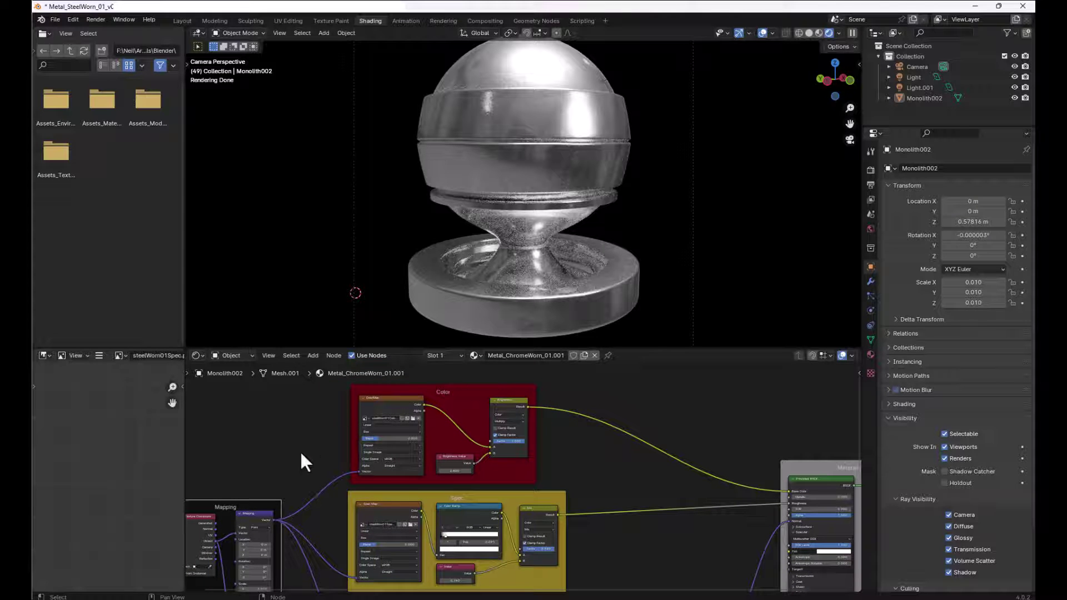
middle_click_drag(300, 460, 430, 347)
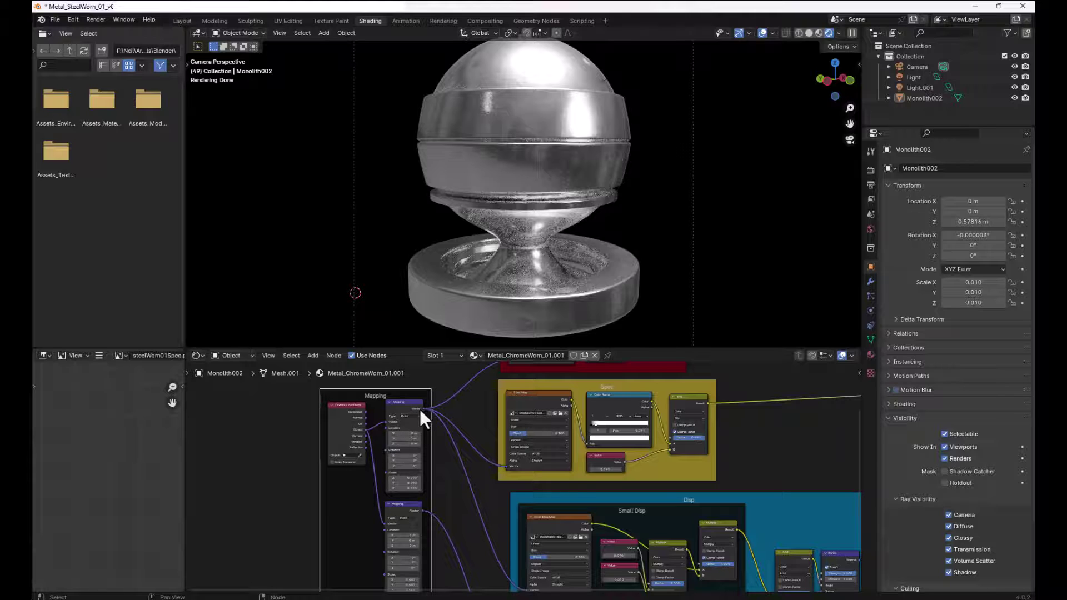
middle_click_drag(440, 391, 380, 481)
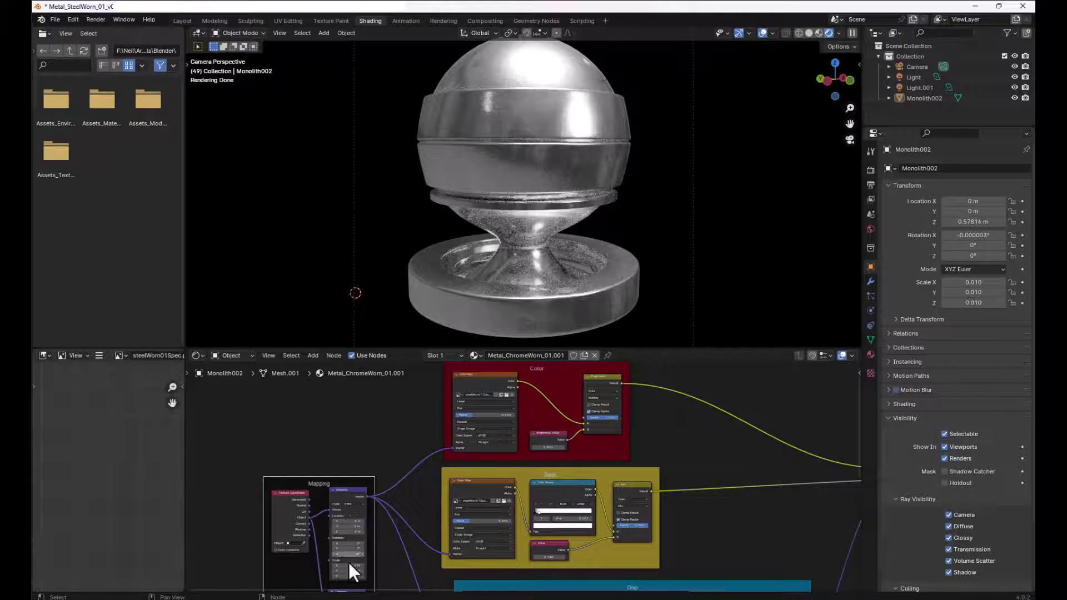
scroll(352, 563, "up", 2)
middle_click_drag(351, 562, 344, 522)
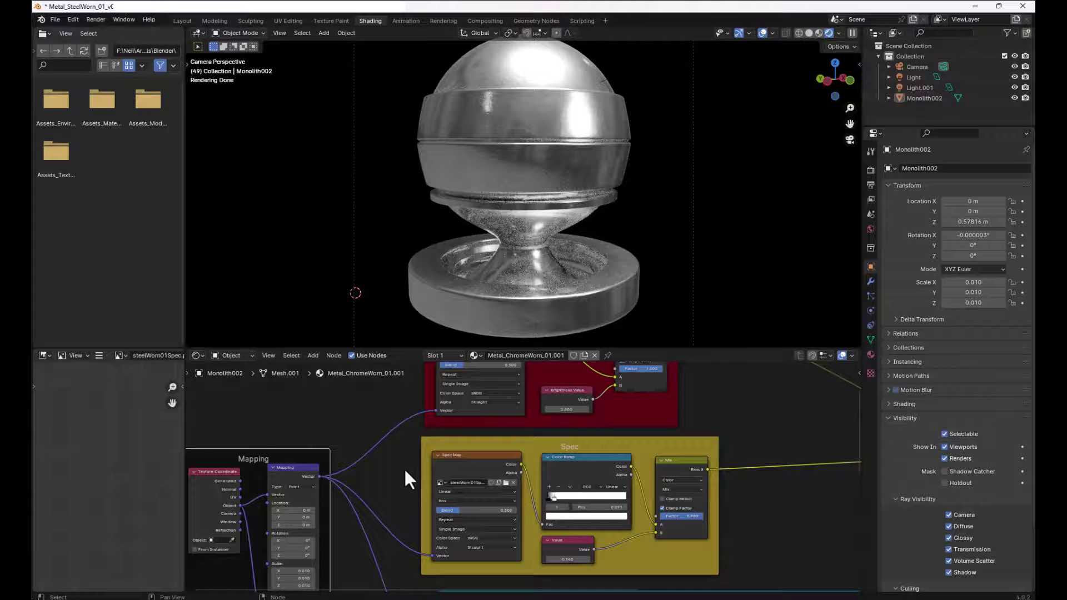
scroll(404, 468, "down", 1)
middle_click_drag(392, 511, 365, 481)
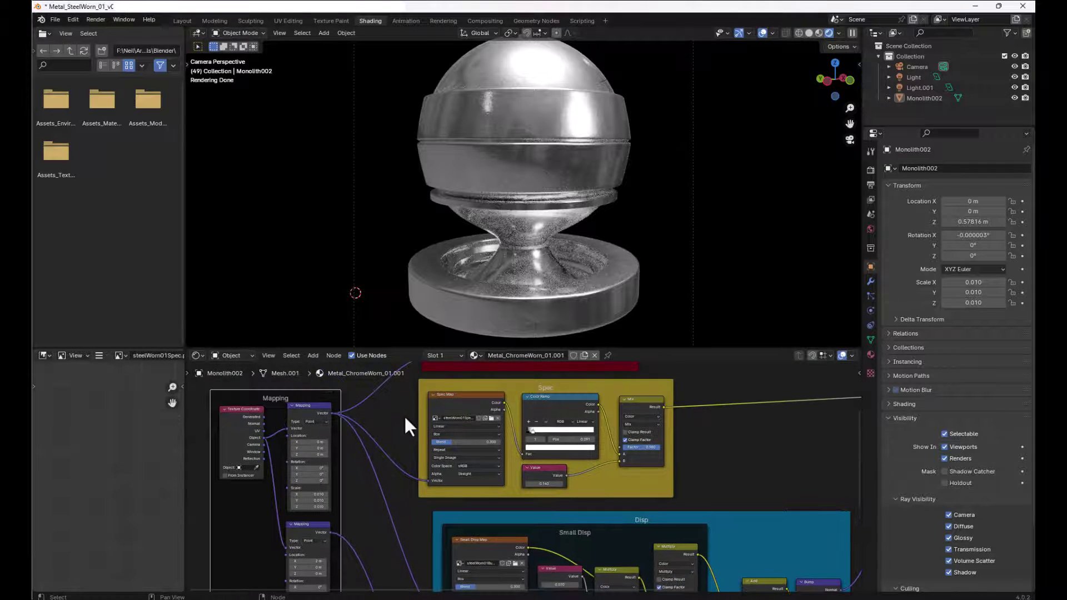
middle_click_drag(410, 424, 362, 512)
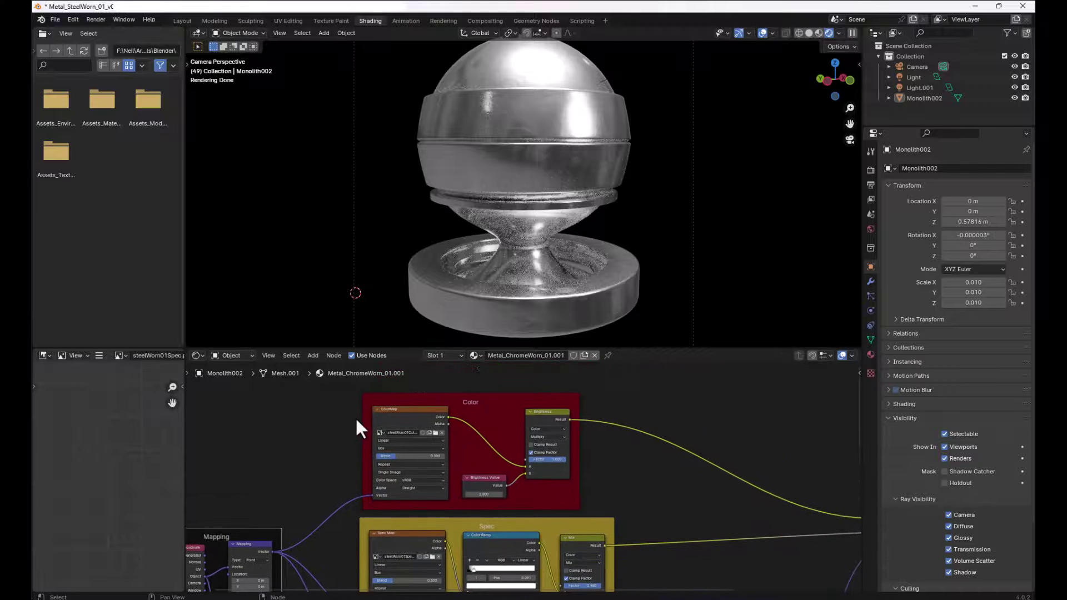
Connect the Color Map's Color output directly to the Material Output's Surface and look over the Color frame's Brightness nodes
scroll(355, 421, "up", 1)
middle_click_drag(321, 416, 241, 406)
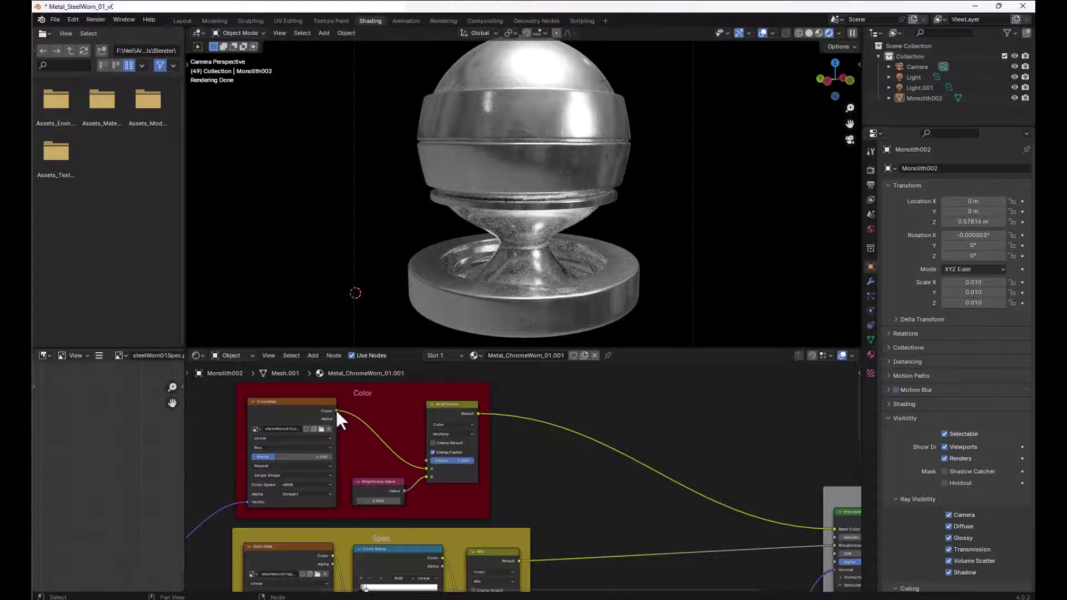
left_click_drag(337, 410, 773, 523)
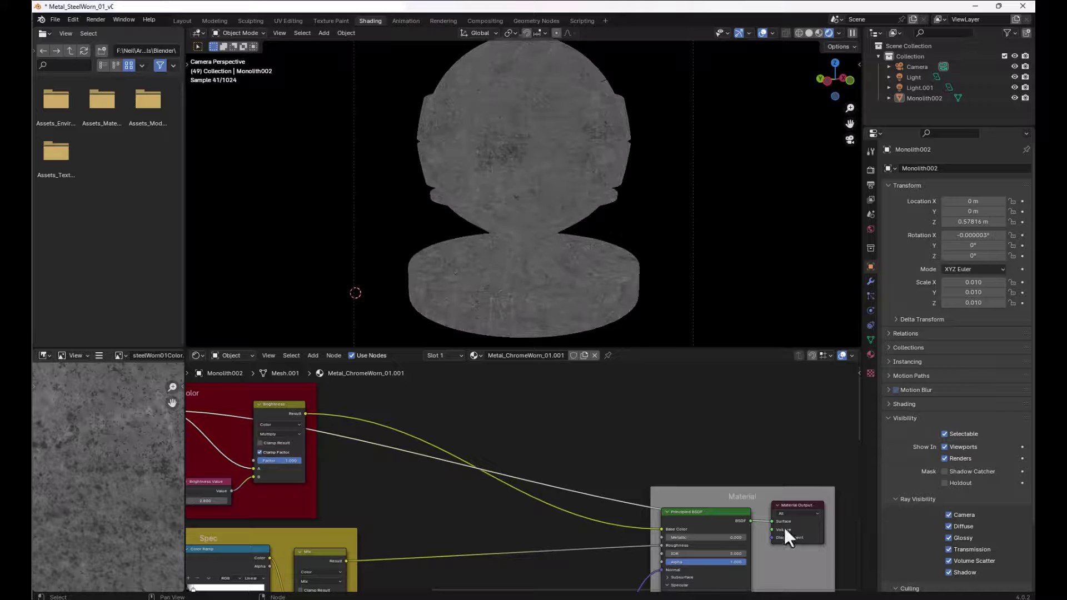
middle_click_drag(417, 418, 390, 446)
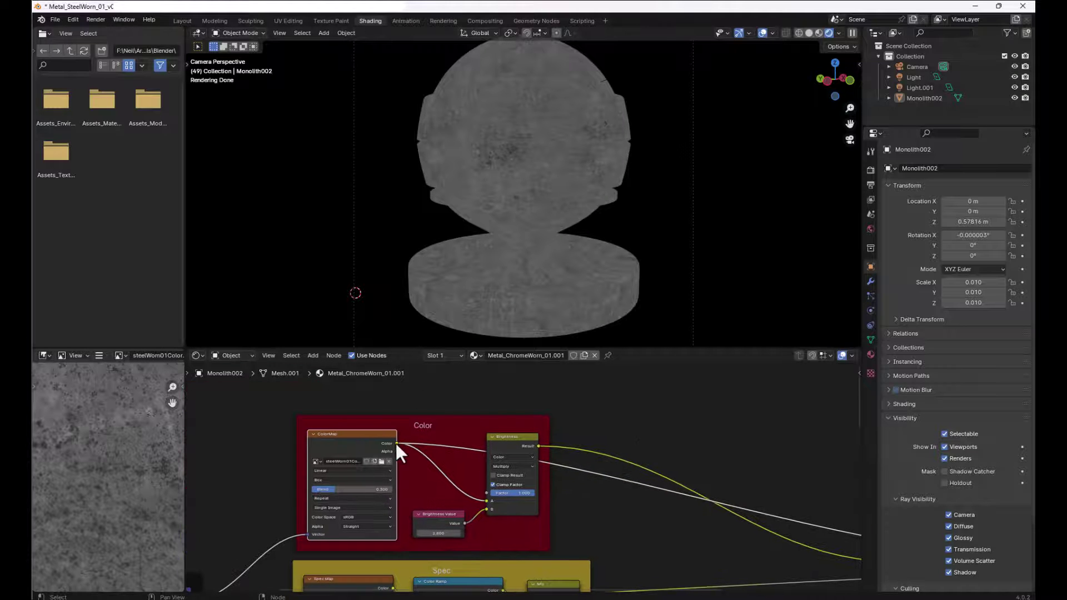
middle_click_drag(697, 444, 579, 520)
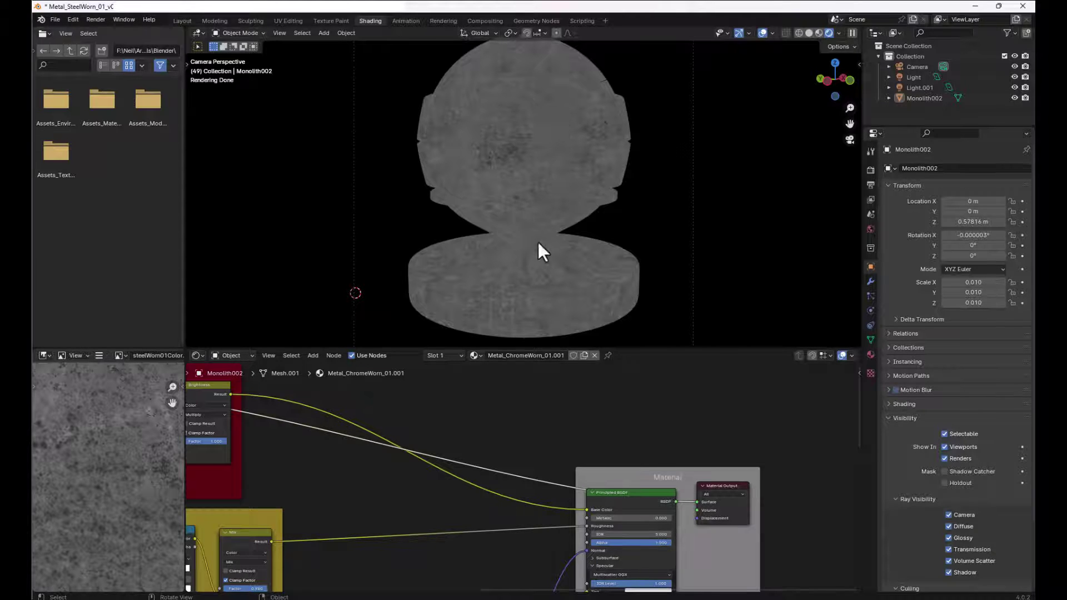
middle_click_drag(462, 389, 621, 425)
middle_click_drag(356, 408, 558, 403)
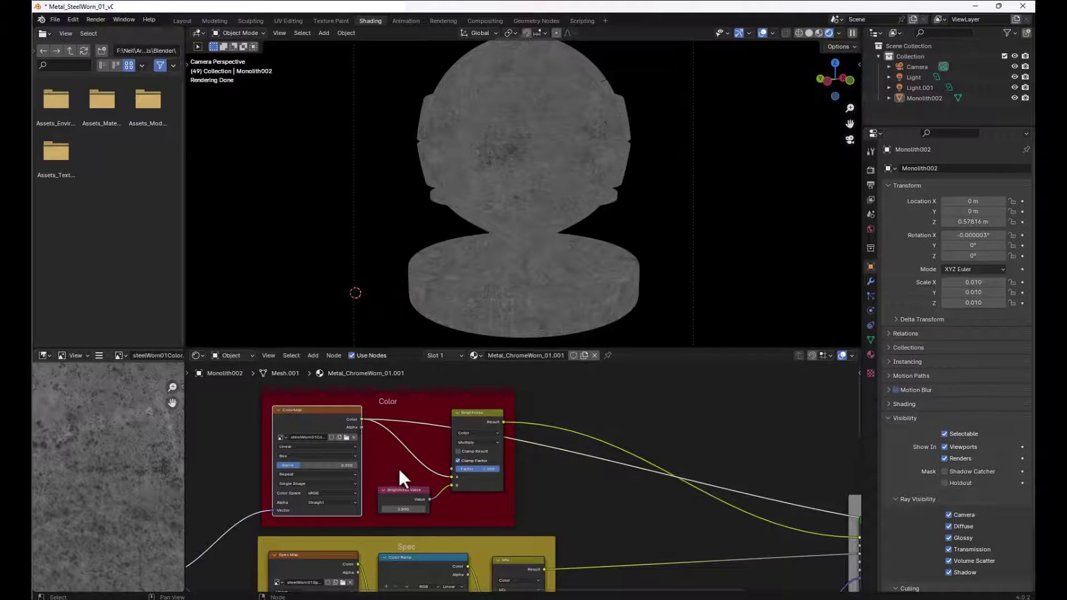
left_click_drag(407, 509, 418, 516)
Examine the Small Disp nodes and the Add and Bump nodes inside the Disp frame
middle_click_drag(547, 478, 696, 422)
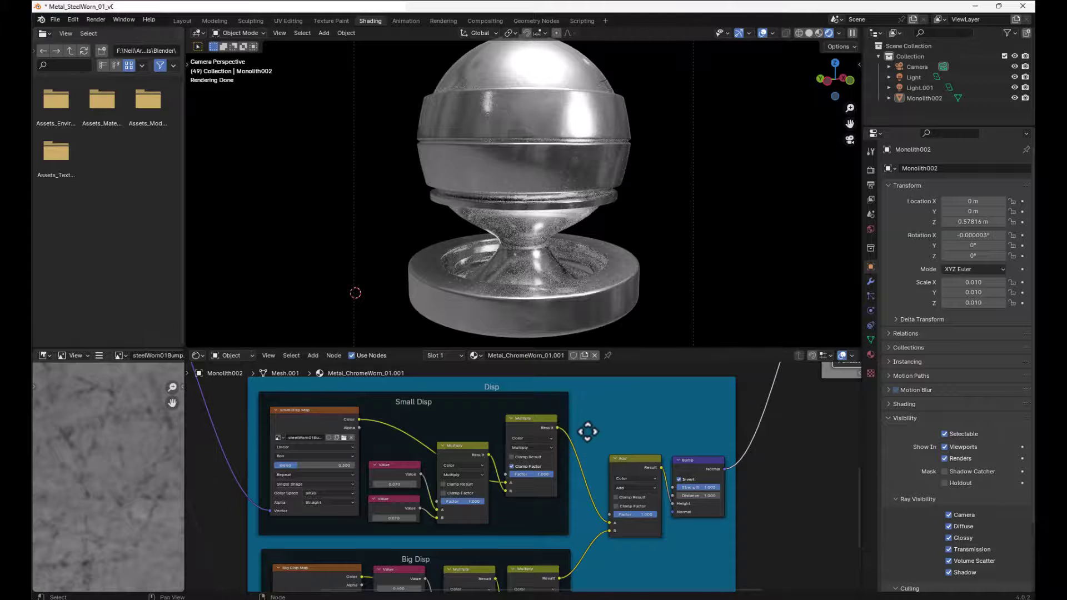
scroll(581, 443, "up", 2)
middle_click_drag(581, 443, 572, 412)
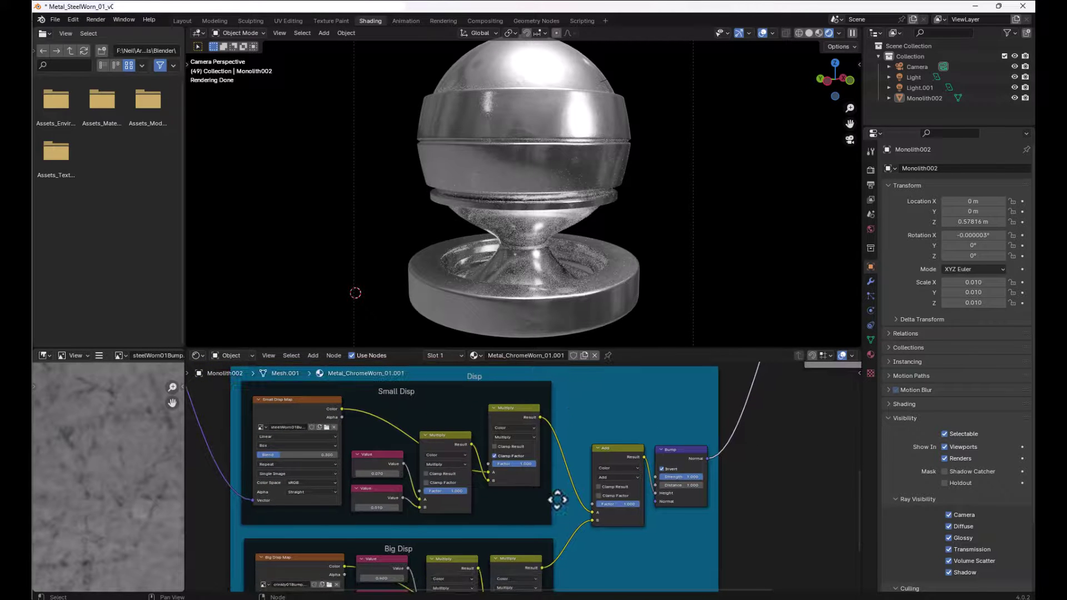
middle_click_drag(562, 486, 474, 468)
middle_click_drag(502, 398, 477, 502)
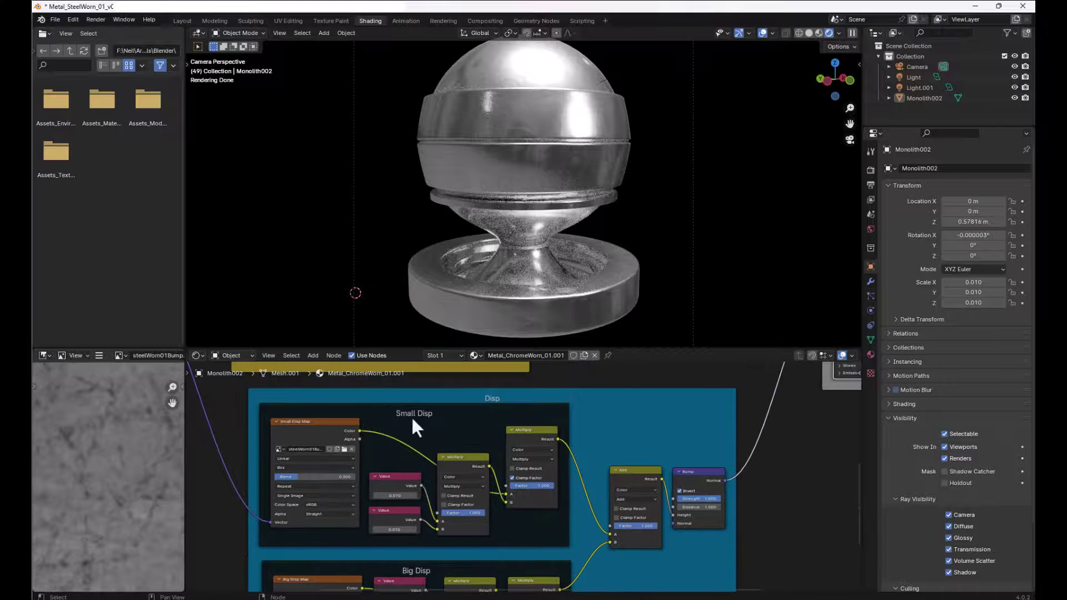
middle_click_drag(414, 422, 405, 361)
middle_click_drag(312, 431, 377, 487)
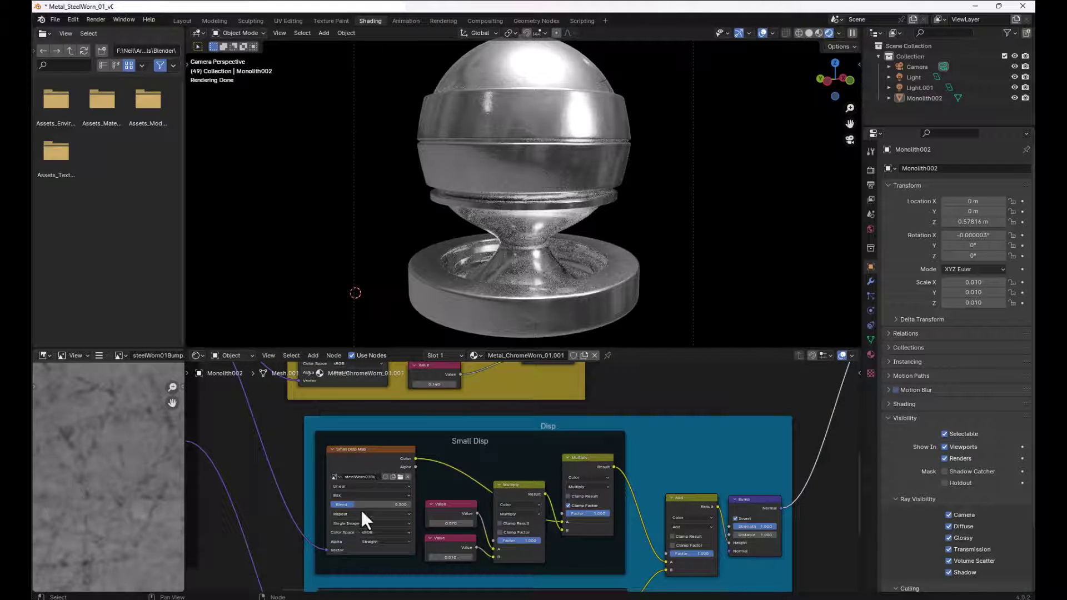
middle_click_drag(300, 428, 325, 519)
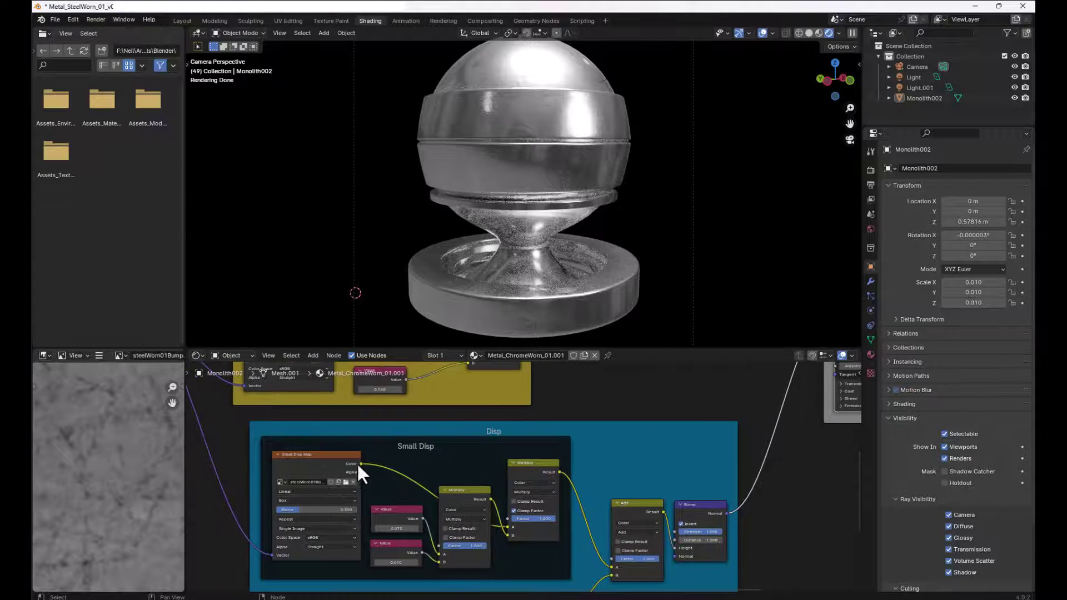
Connect the Small Disp Map's Color output directly to the Material Output's Surface and look over the Small Disp nodes
left_click_drag(360, 464, 788, 416)
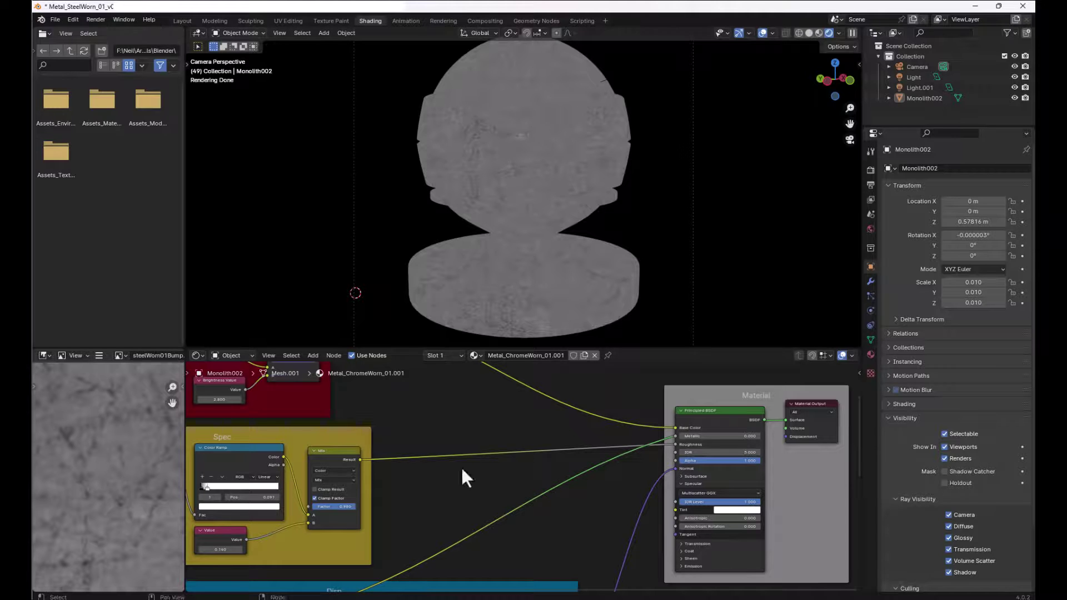
middle_click_drag(461, 452, 536, 412)
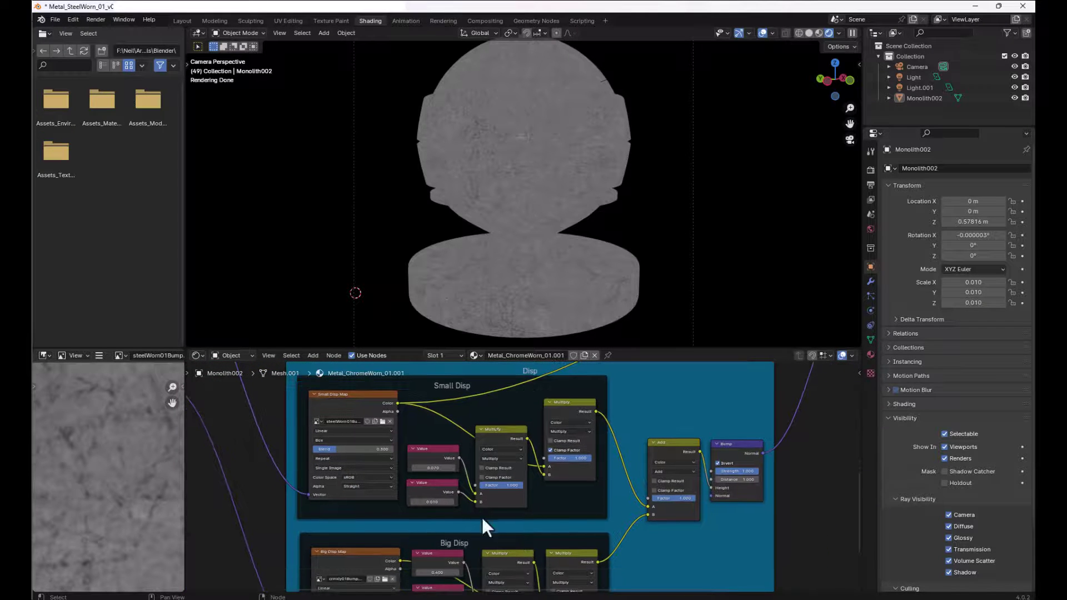
left_click_drag(445, 468, 448, 469)
middle_click_drag(632, 386, 600, 424)
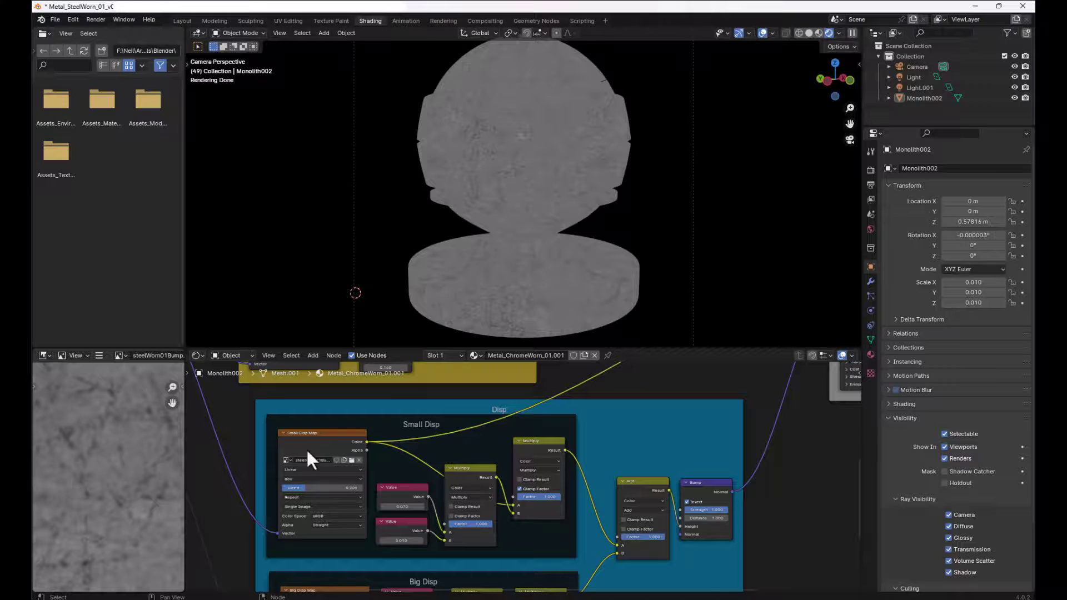
Preview the last Small Disp Multiply node's Result on the Material Output's Surface and reconnect the Principled BSDF
middle_click_drag(585, 444, 370, 538)
left_click_drag(360, 547, 748, 442)
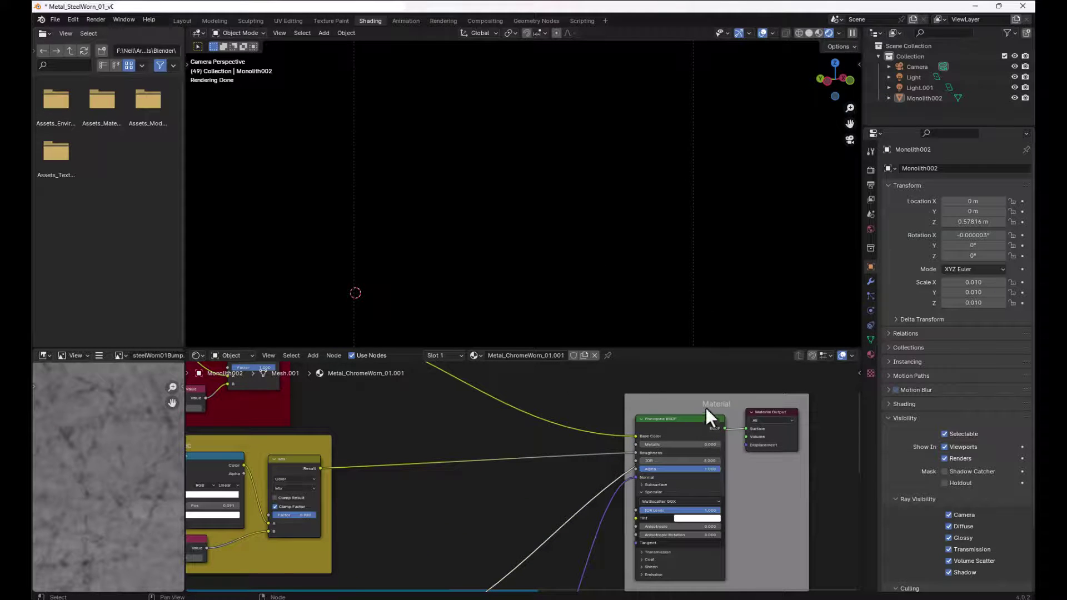
left_click_drag(725, 429, 745, 432)
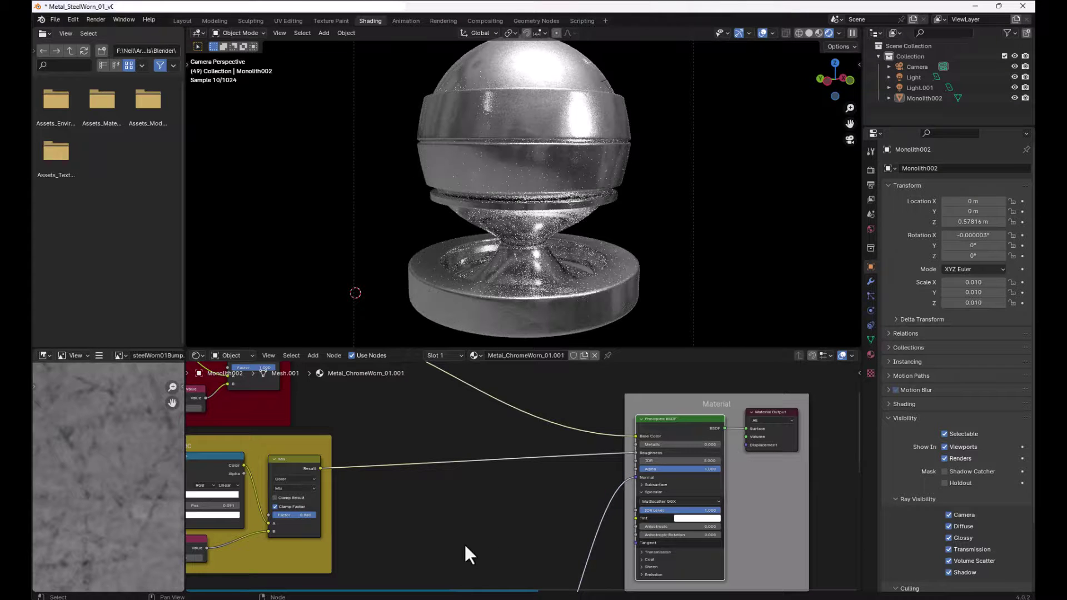
Connect the Big Disp Map's Color output directly to the Material Output's Surface
middle_click_drag(464, 556, 572, 375)
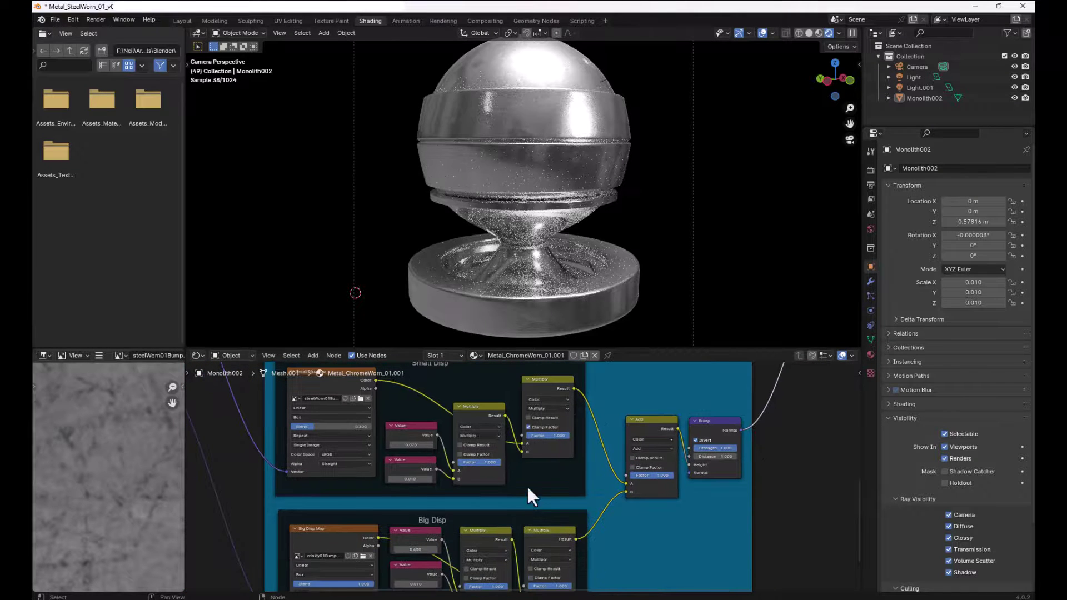
middle_click_drag(510, 495, 537, 393)
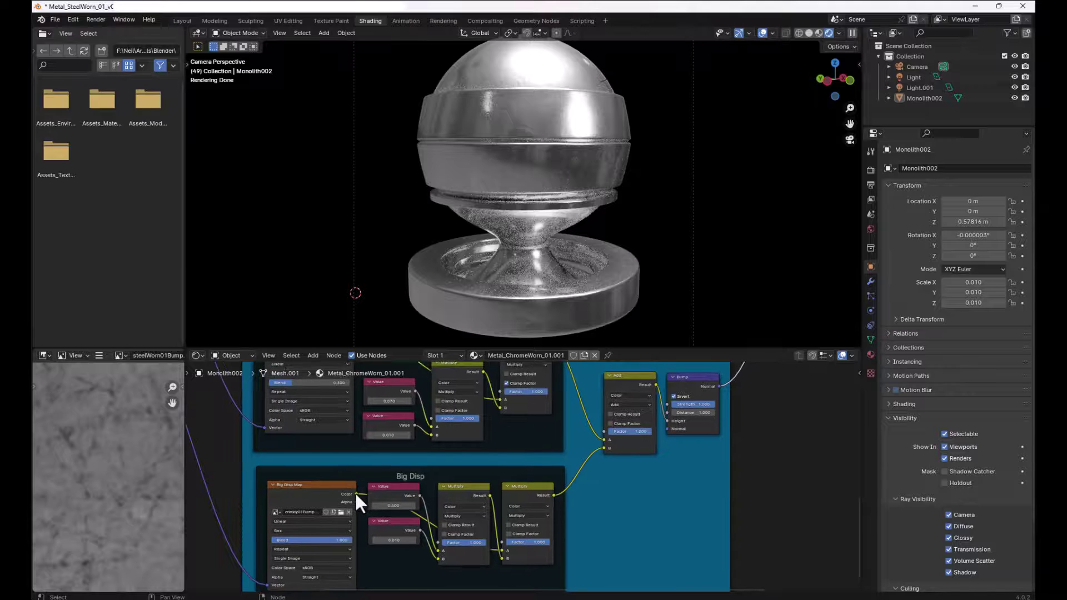
mouse_move(354, 491)
left_mouse_down()
mouse_move(820, 358)
mouse_move(842, 362)
mouse_move(840, 391)
mouse_move(859, 358)
mouse_move(839, 435)
mouse_move(791, 428)
left_mouse_up()
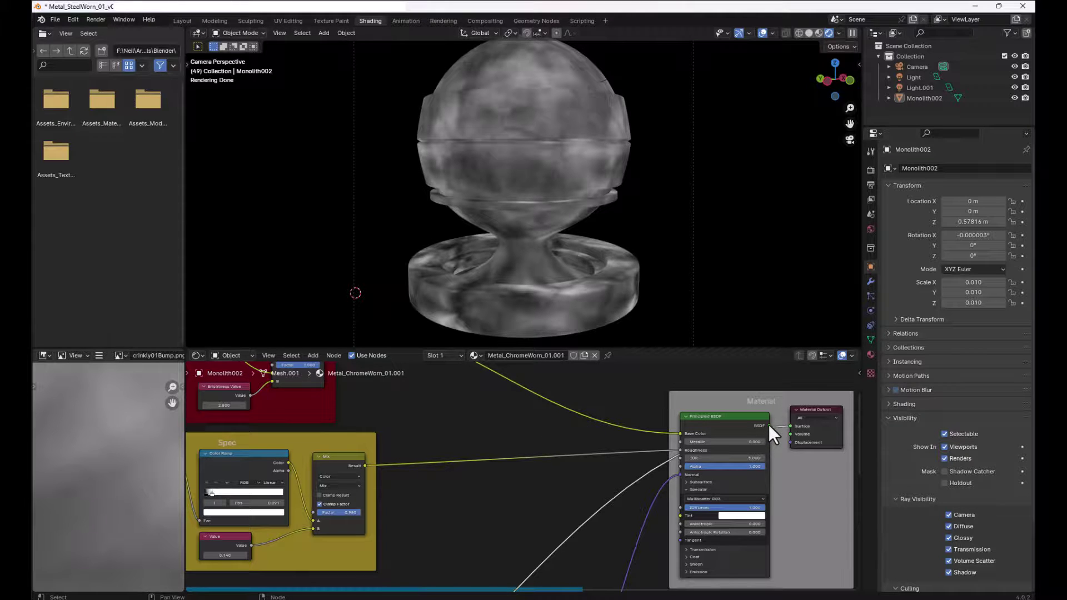
Examine the Big Disp Multiply nodes and trace the Add and Bump chain to the Principled BSDF's Normal input
middle_click_drag(462, 485, 501, 331)
middle_click_drag(431, 536, 521, 366)
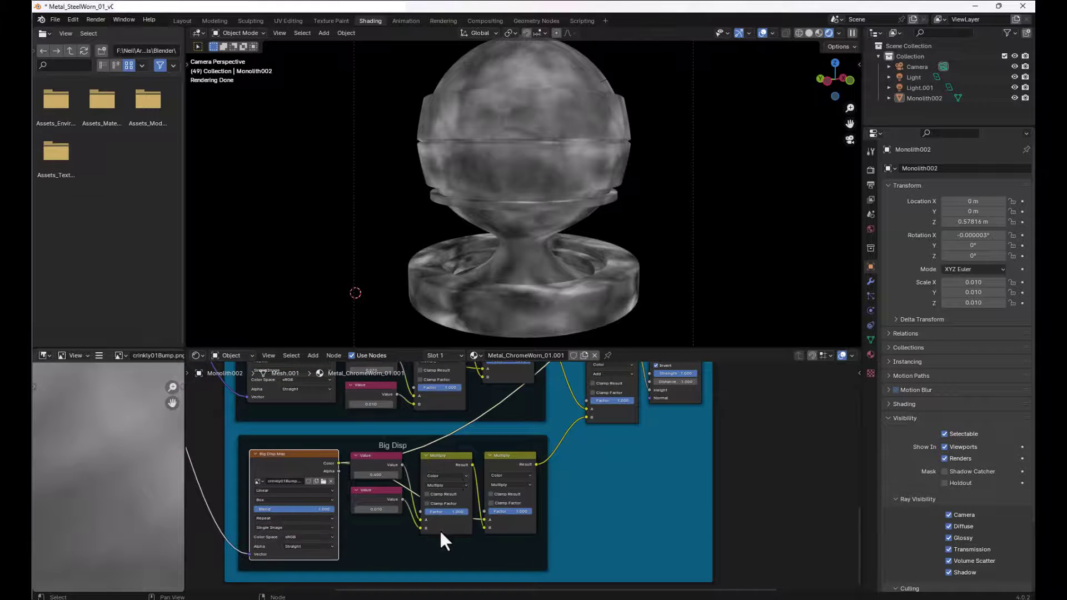
middle_click_drag(462, 521, 469, 586)
middle_click_drag(442, 530, 421, 468)
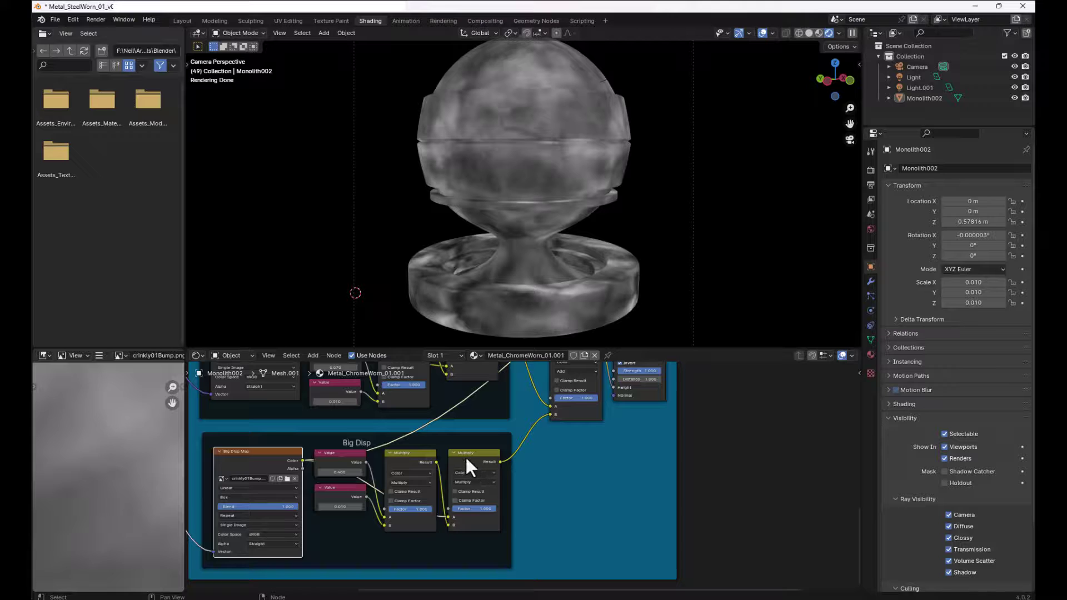
middle_click_drag(508, 409, 317, 433)
middle_click_drag(372, 383, 419, 354)
middle_click_drag(523, 502, 522, 535)
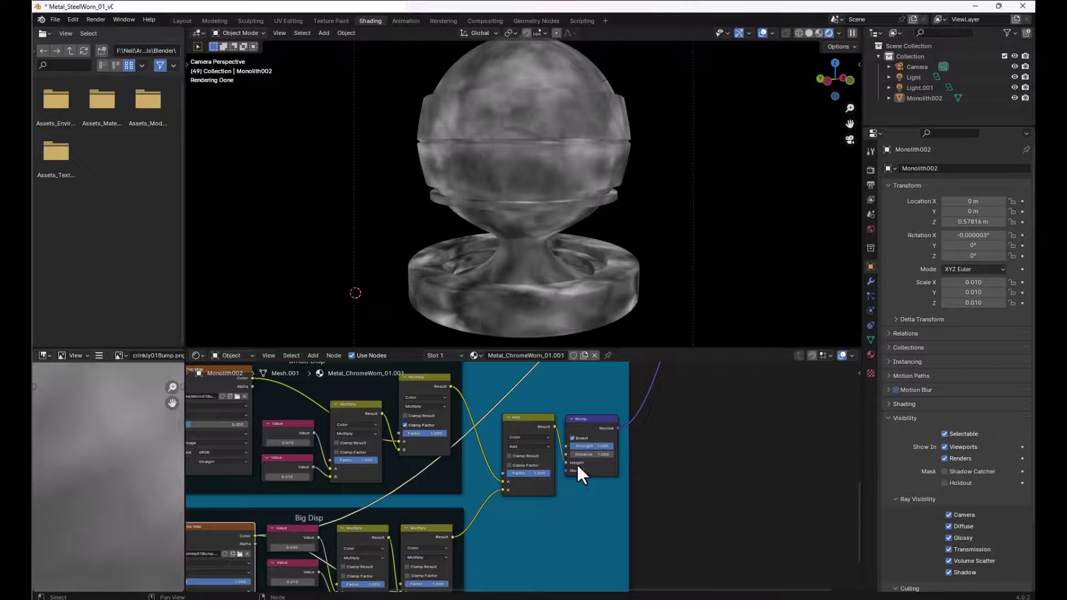
middle_click_drag(591, 428, 592, 456)
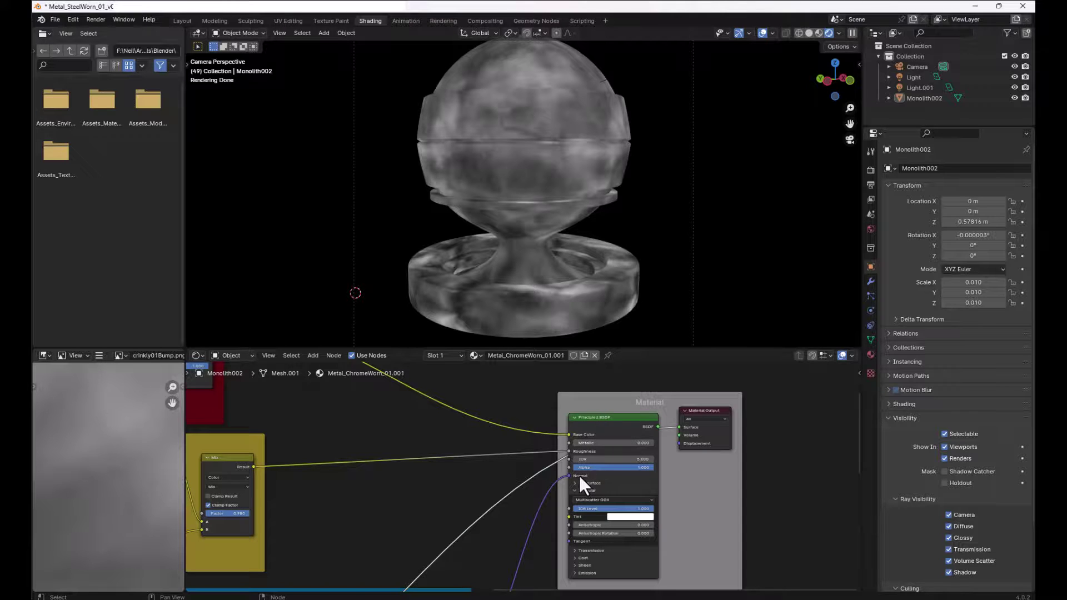
middle_click_drag(486, 517, 539, 357)
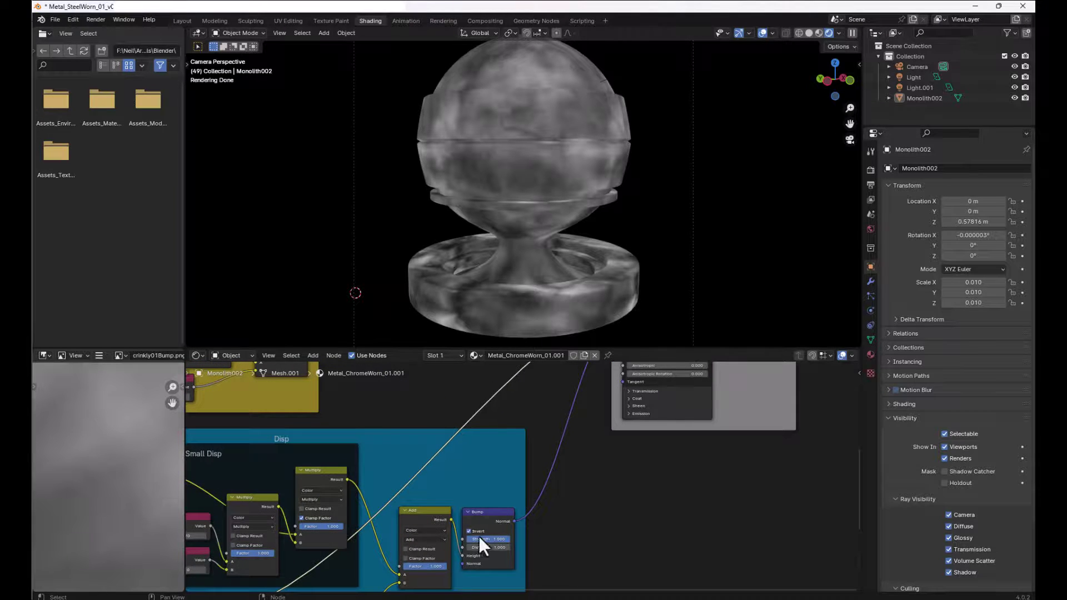
Preview the Disp frame's Add node Result on the Material Output's Surface and reconnect the Principled BSDF
middle_click_drag(478, 536, 409, 561)
left_click_drag(402, 565, 688, 426)
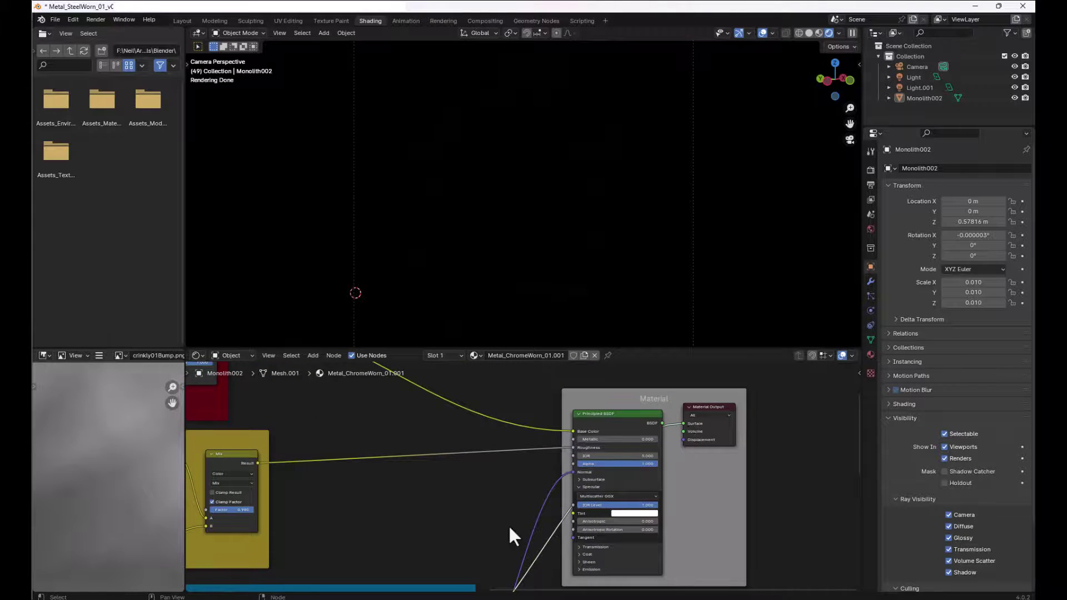
middle_click_drag(507, 525, 497, 405)
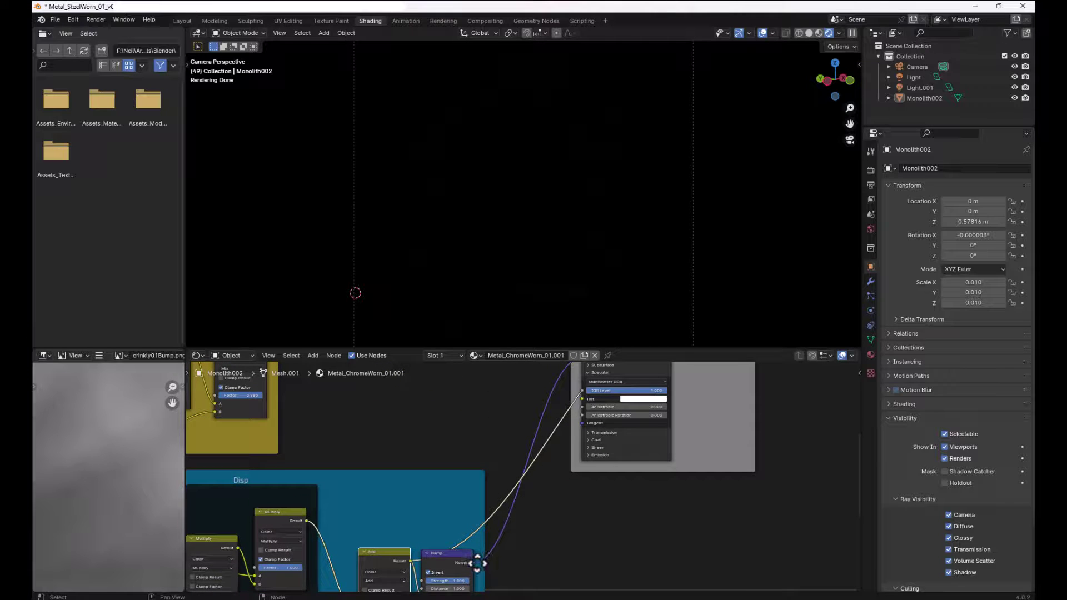
middle_click_drag(576, 460, 628, 421)
left_click_drag(598, 405, 619, 404)
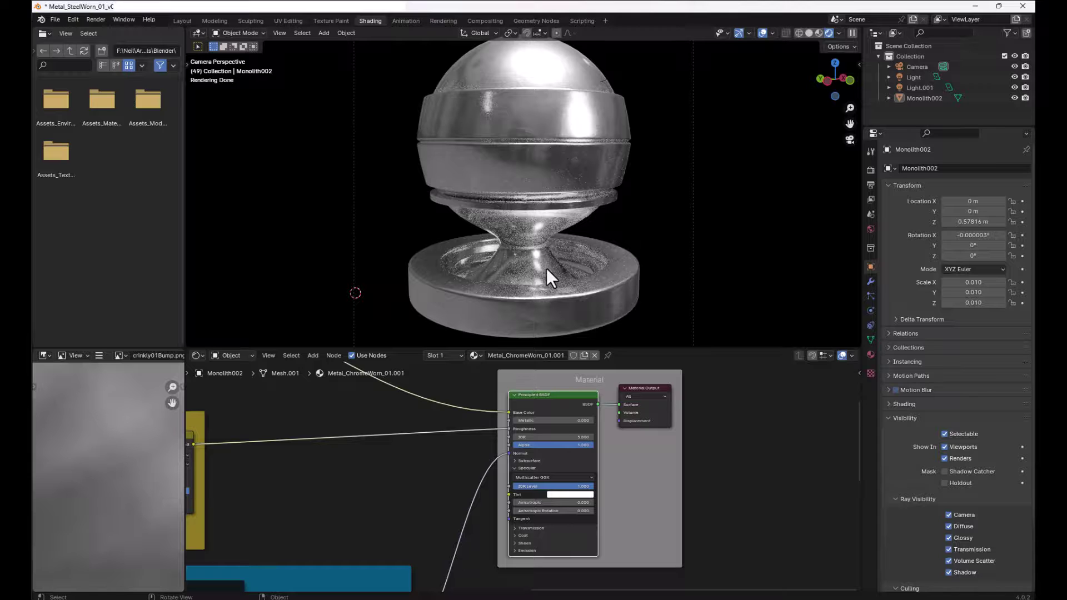
Connect the Spec Map's Color output in the Spec frame directly to the Material Output's Surface
middle_click_drag(304, 435, 675, 426)
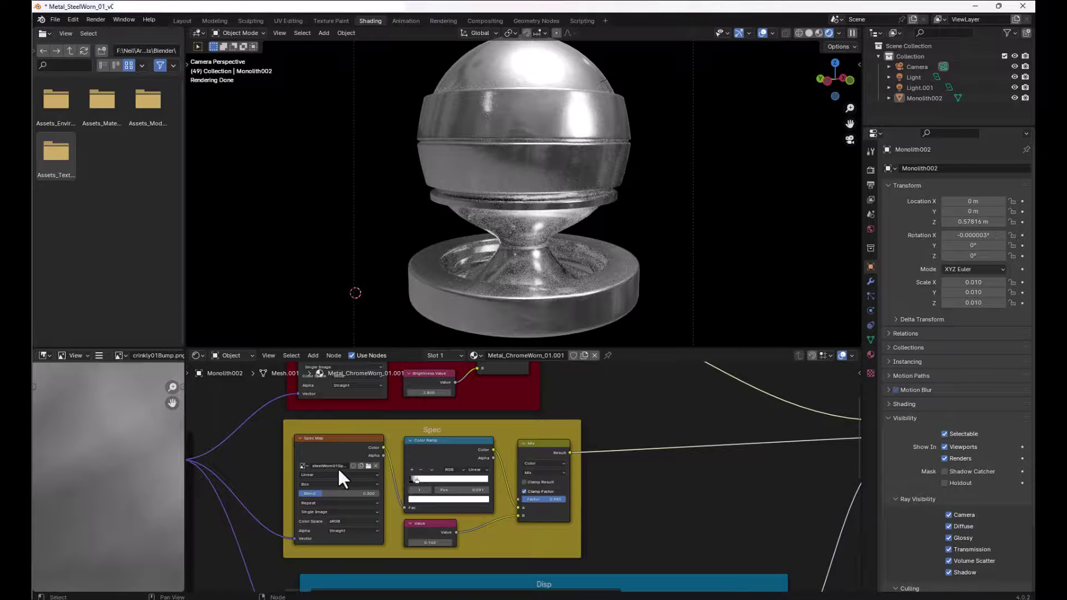
middle_click_drag(352, 418, 311, 429)
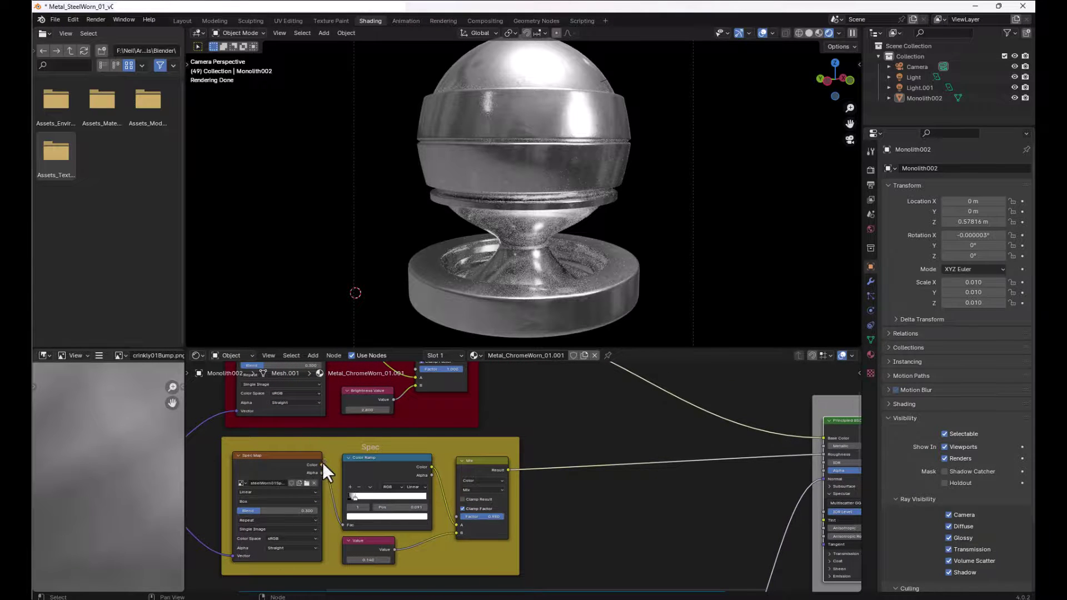
left_click_drag(322, 464, 789, 431)
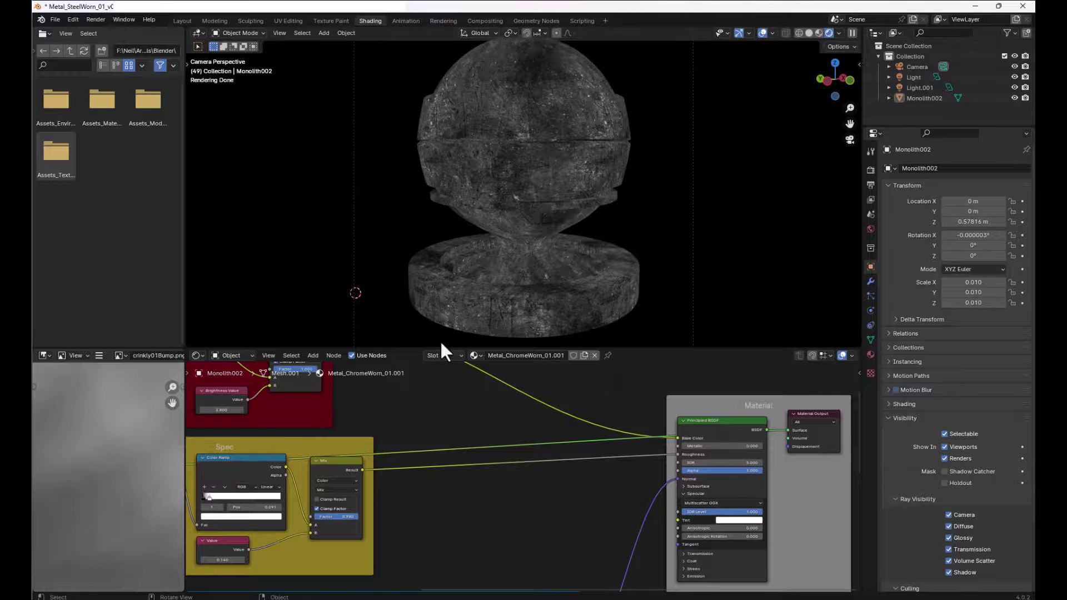
Preview the Spec frame's Color Ramp by connecting its Color output directly to the Material Output's Surface
middle_click_drag(448, 402, 583, 397)
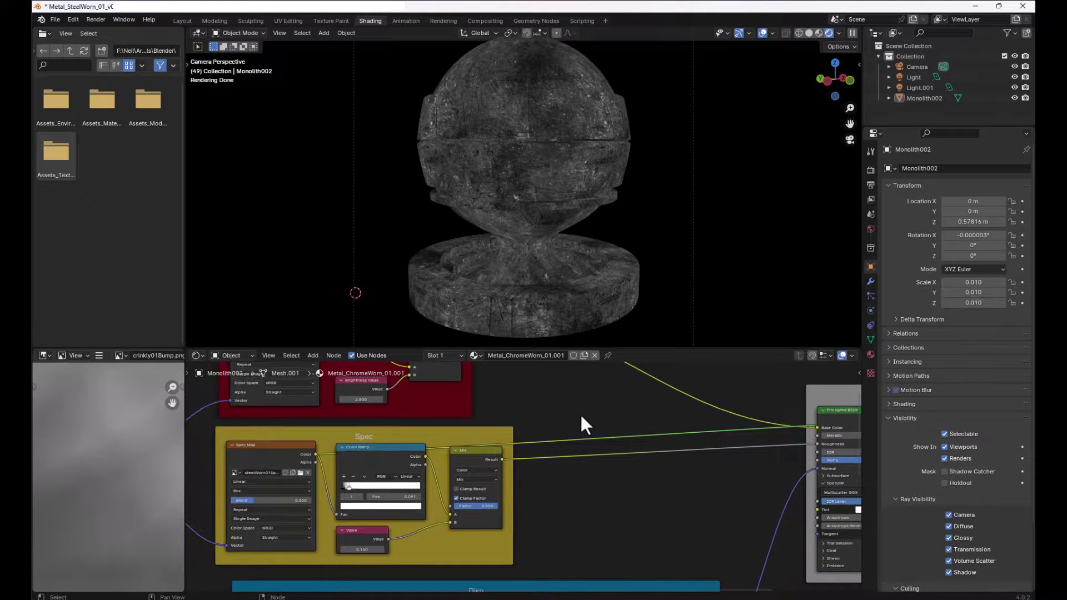
middle_click_drag(591, 408, 563, 389)
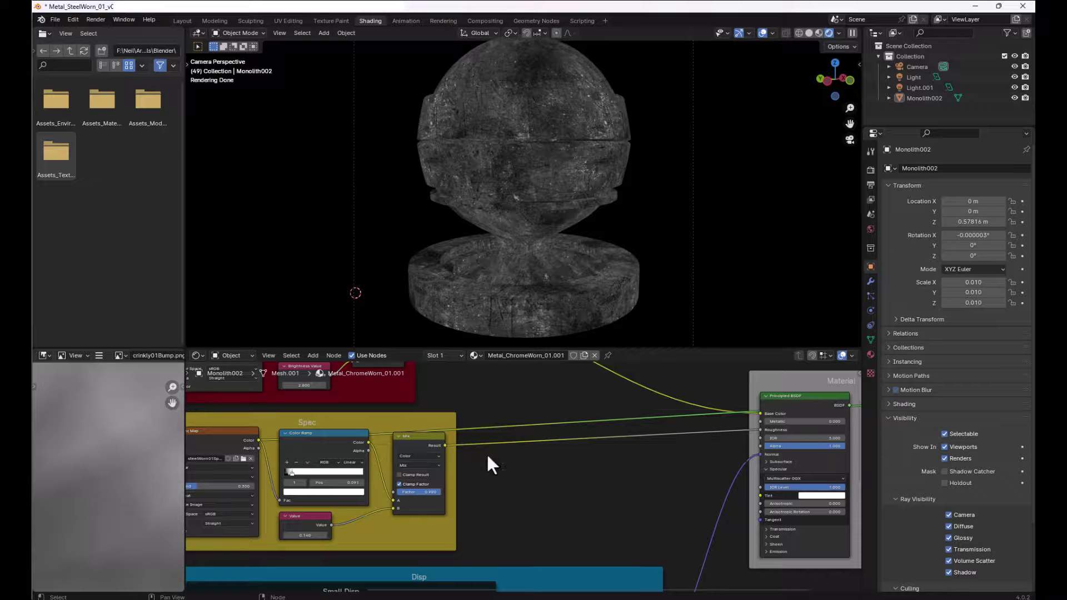
middle_click_drag(487, 466, 582, 474)
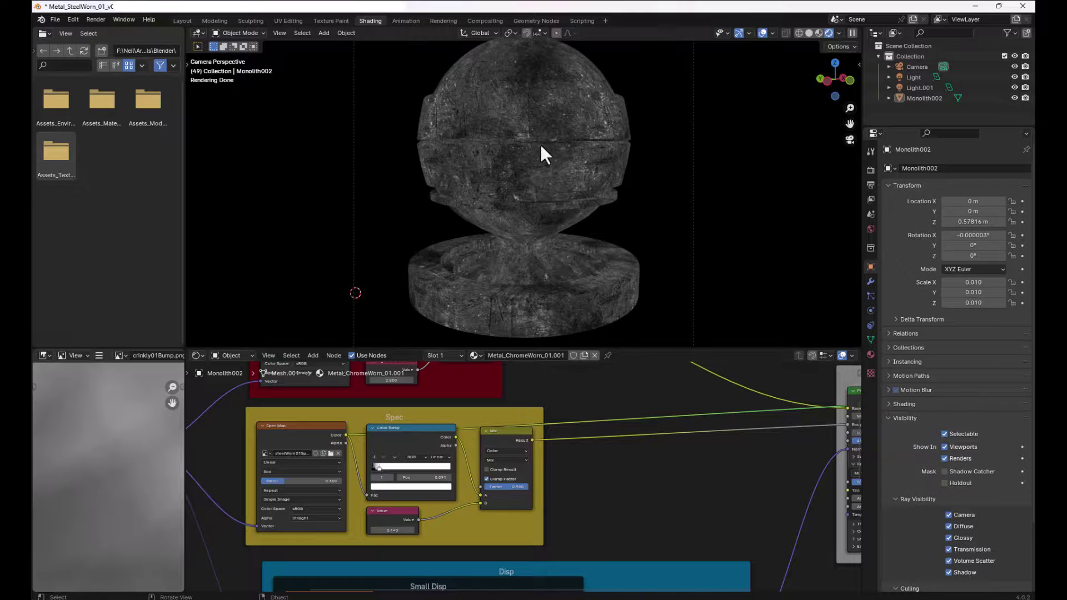
middle_click_drag(452, 435, 398, 458)
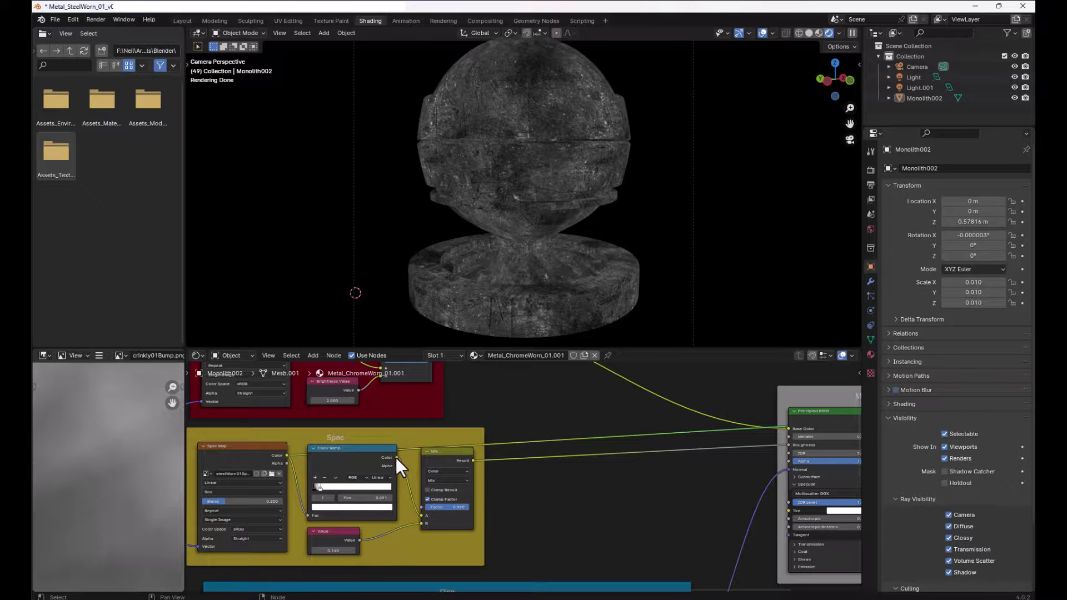
left_click_drag(396, 458, 794, 422)
middle_click_drag(533, 437, 671, 407)
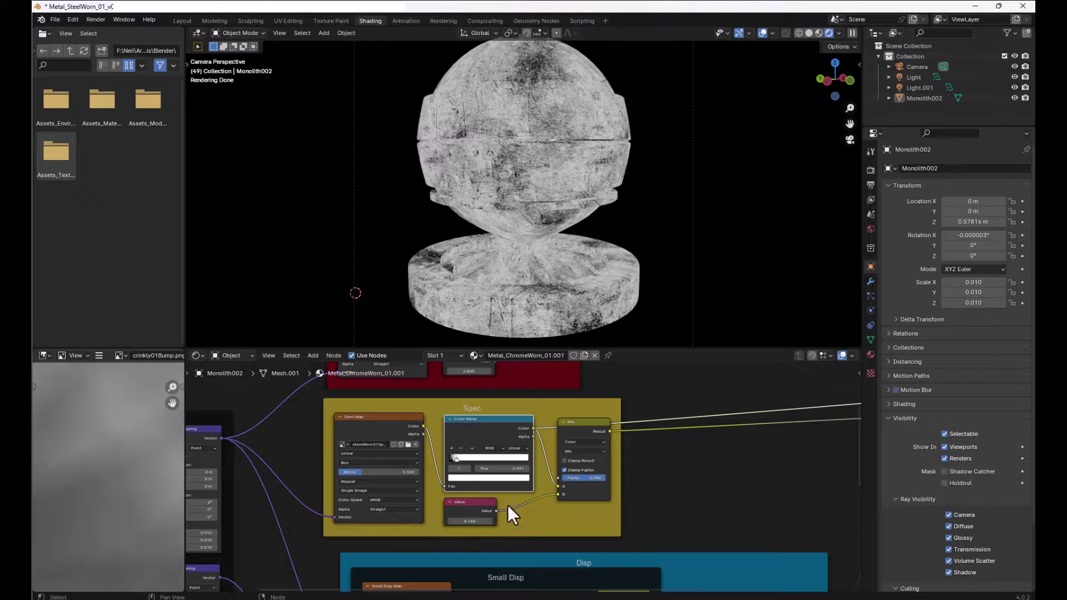
middle_click_drag(621, 451, 434, 484)
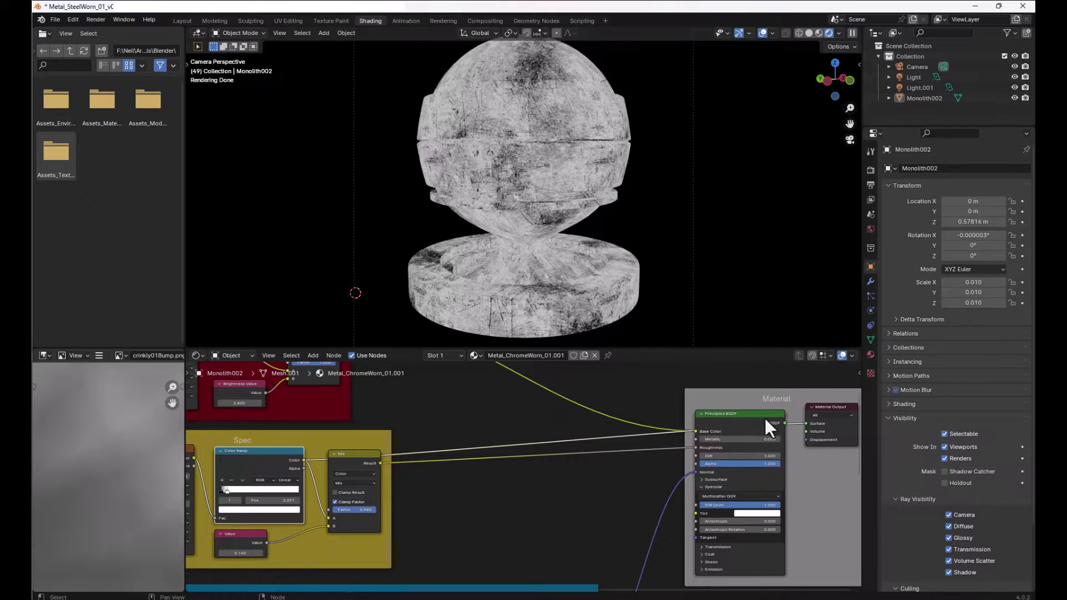
Restore the Principled BSDF link to the Material Output's Surface, leaving its Base Color, Roughness and Normal inputs disconnected
key("ctrl+z")
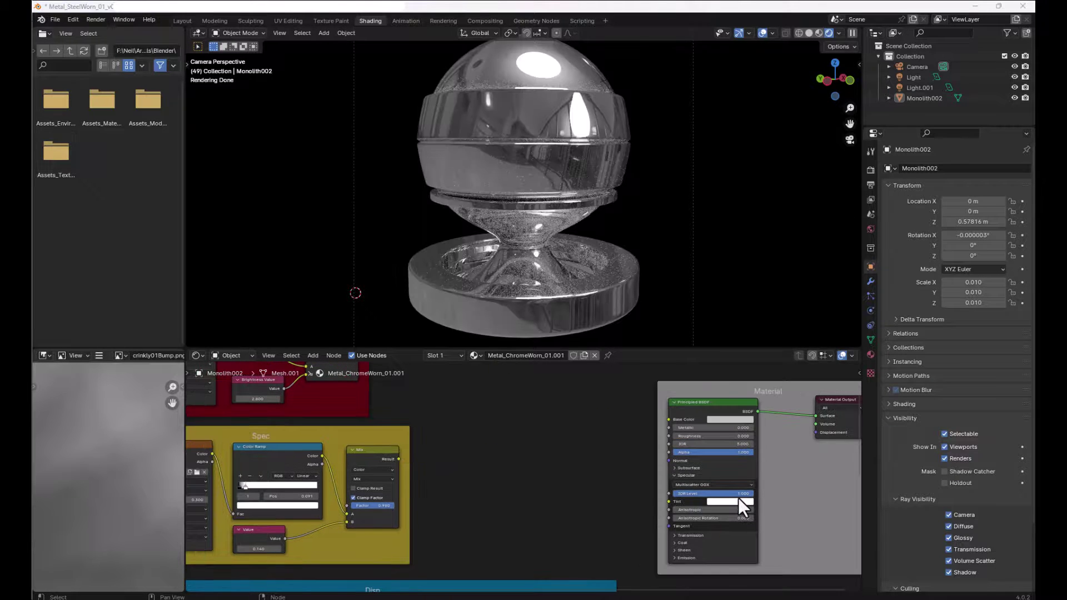
key("ctrl+z")
key("ctrl+z")
key("ctrl+z")
key("ctrl+z")
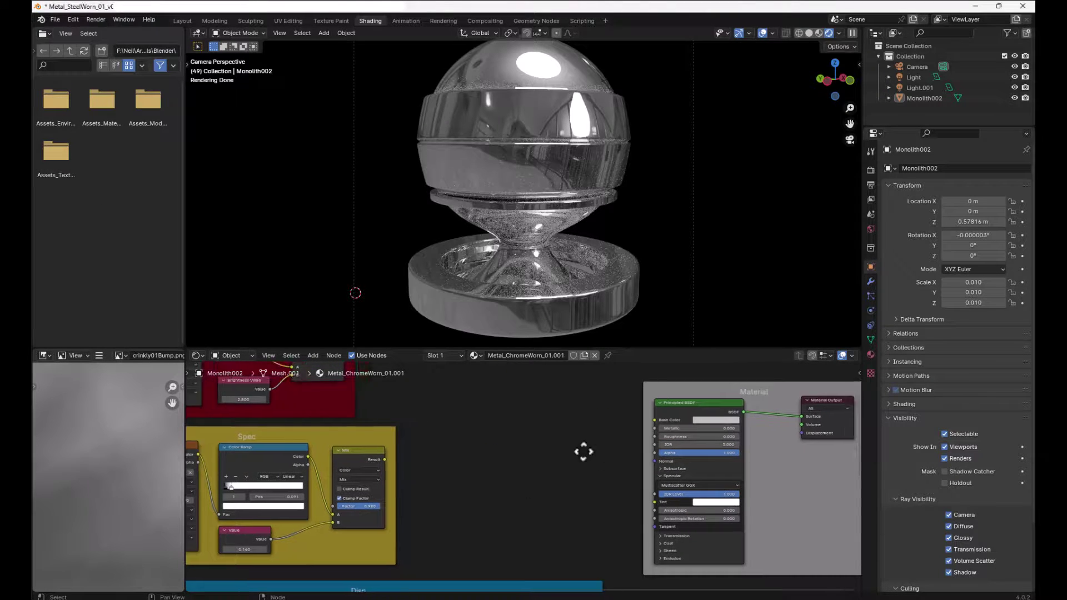
Connect the Color frame's Brightness node Result to the Principled BSDF's Base Color
middle_click_drag(568, 484, 386, 425)
middle_click_drag(586, 478, 549, 422)
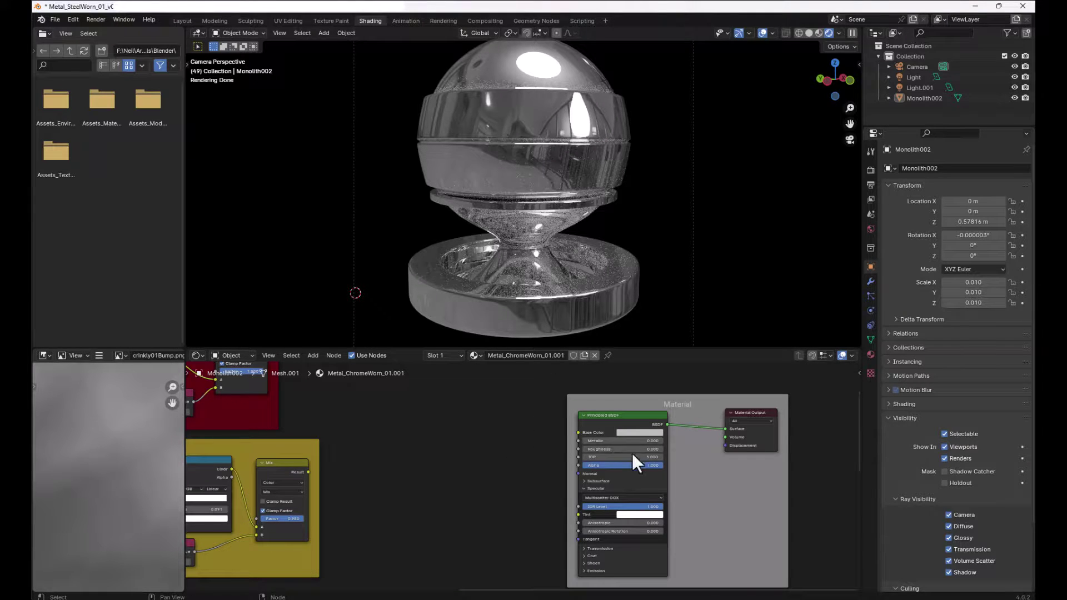
middle_click_drag(428, 424, 360, 443)
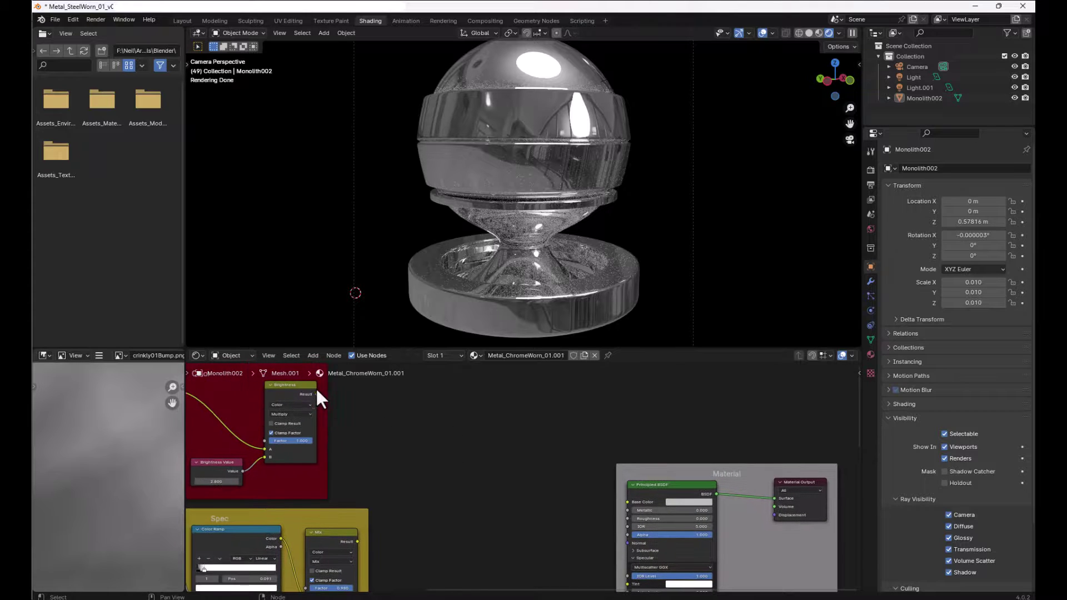
left_click_drag(317, 394, 629, 502)
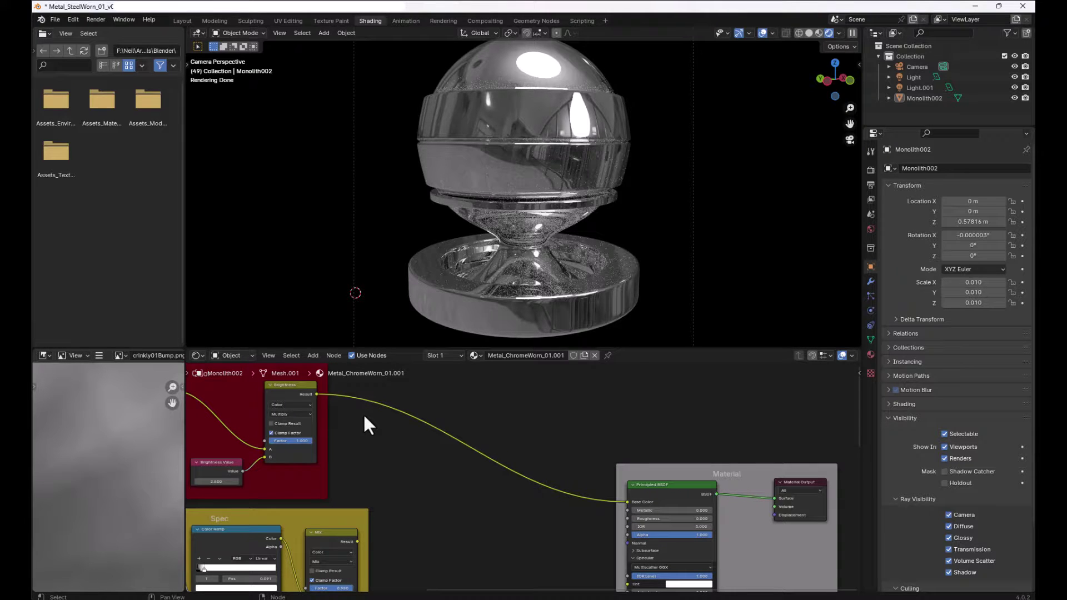
Connect the Spec frame's Mix node Result to the Principled BSDF's Roughness
middle_click_drag(358, 413, 457, 455)
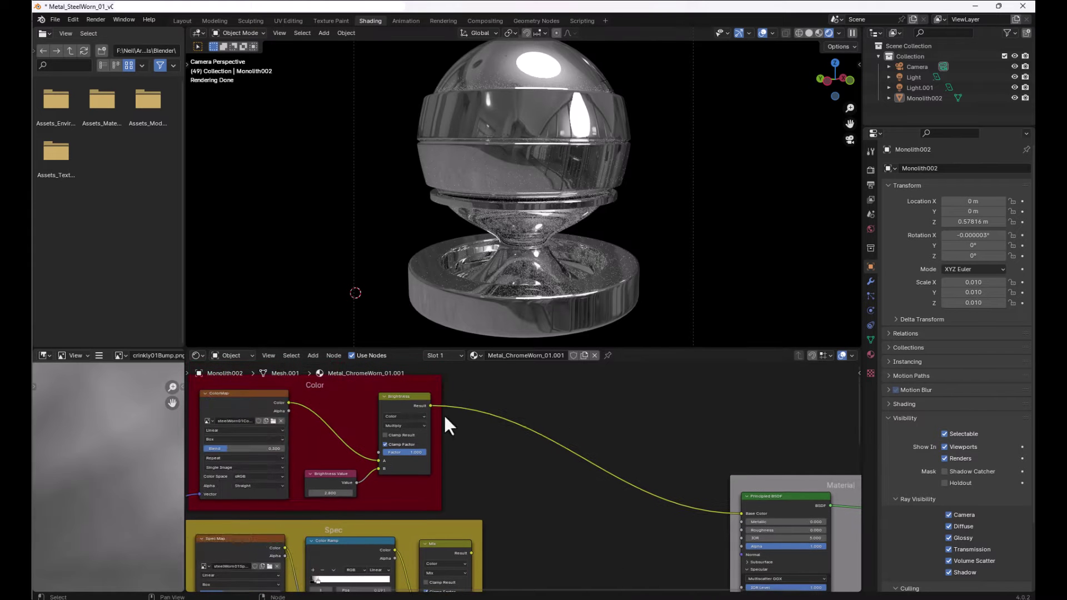
middle_click_drag(585, 537, 530, 443)
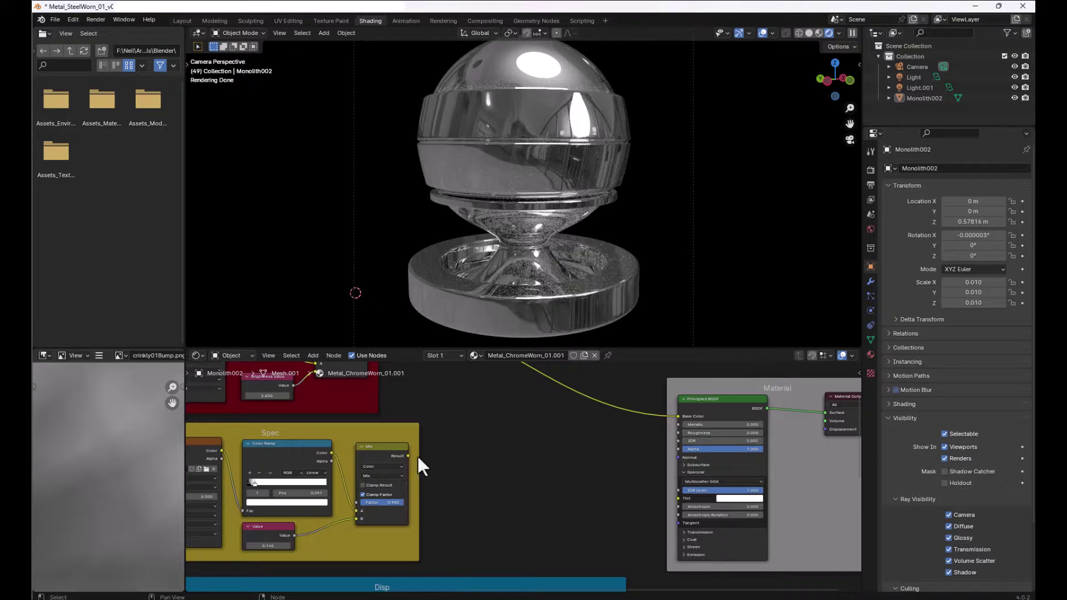
left_click_drag(408, 456, 679, 434)
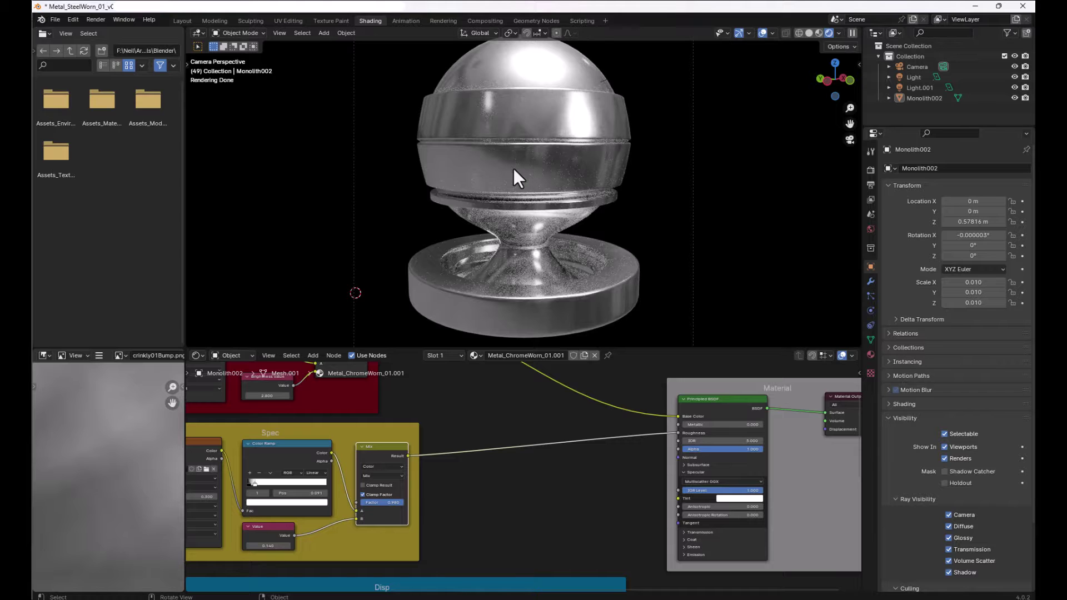
Connect the Disp frame's Bump node Normal output to the Principled BSDF's Normal input
middle_click_drag(601, 478, 545, 572)
left_click_drag(535, 573, 598, 424)
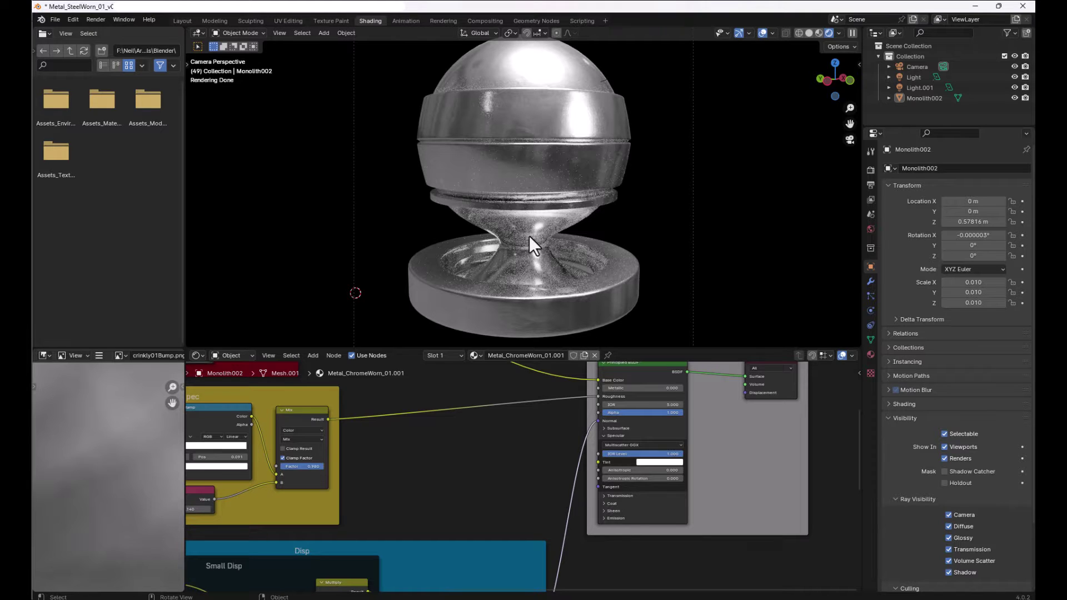
middle_click_drag(553, 436, 508, 459)
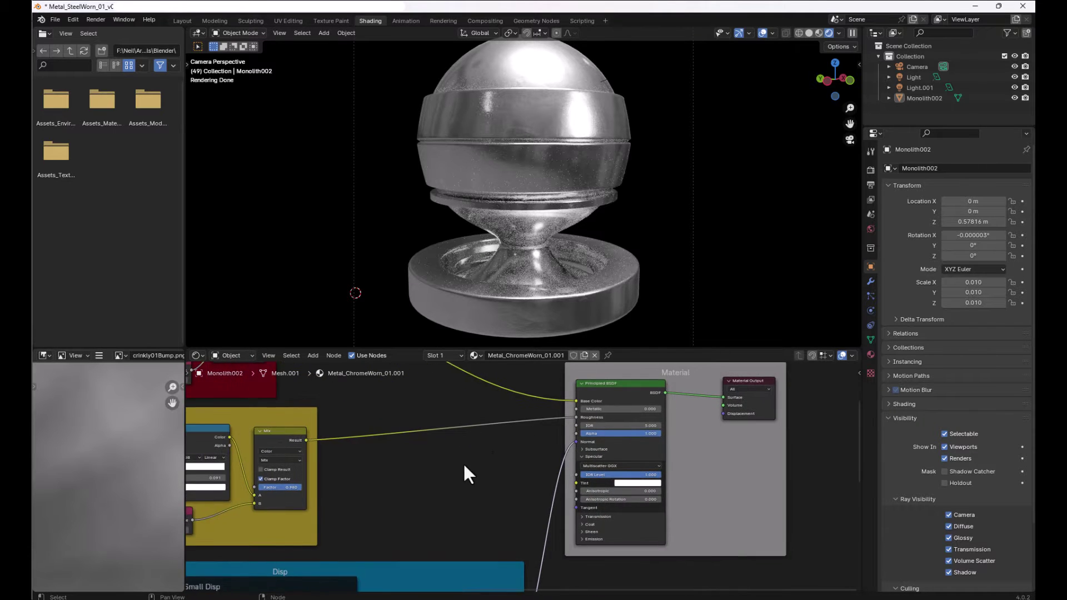
scroll(464, 461, "down", 1)
scroll(463, 461, "down", 1)
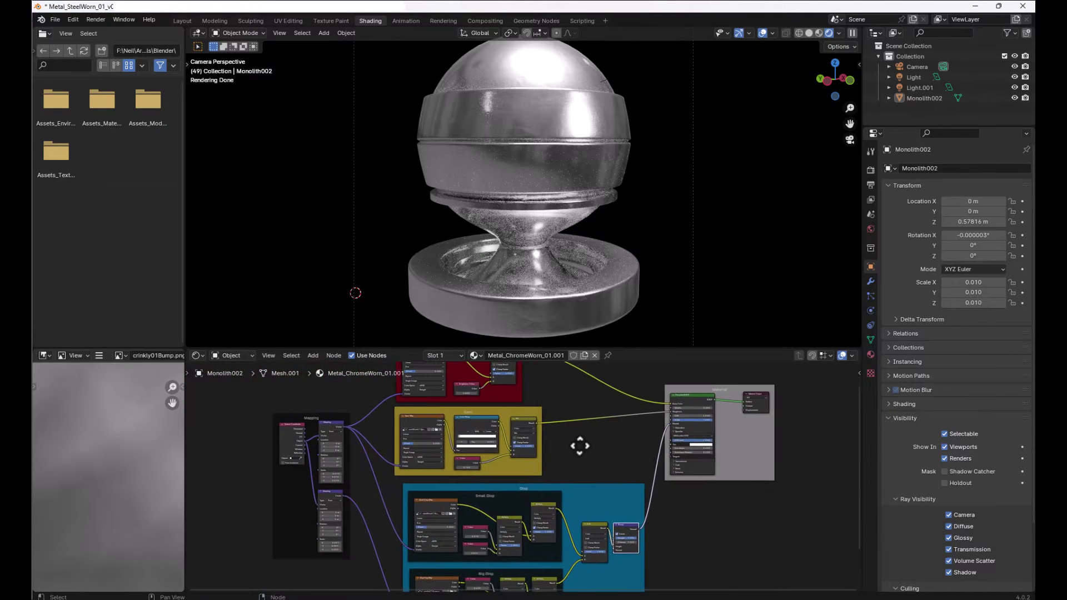